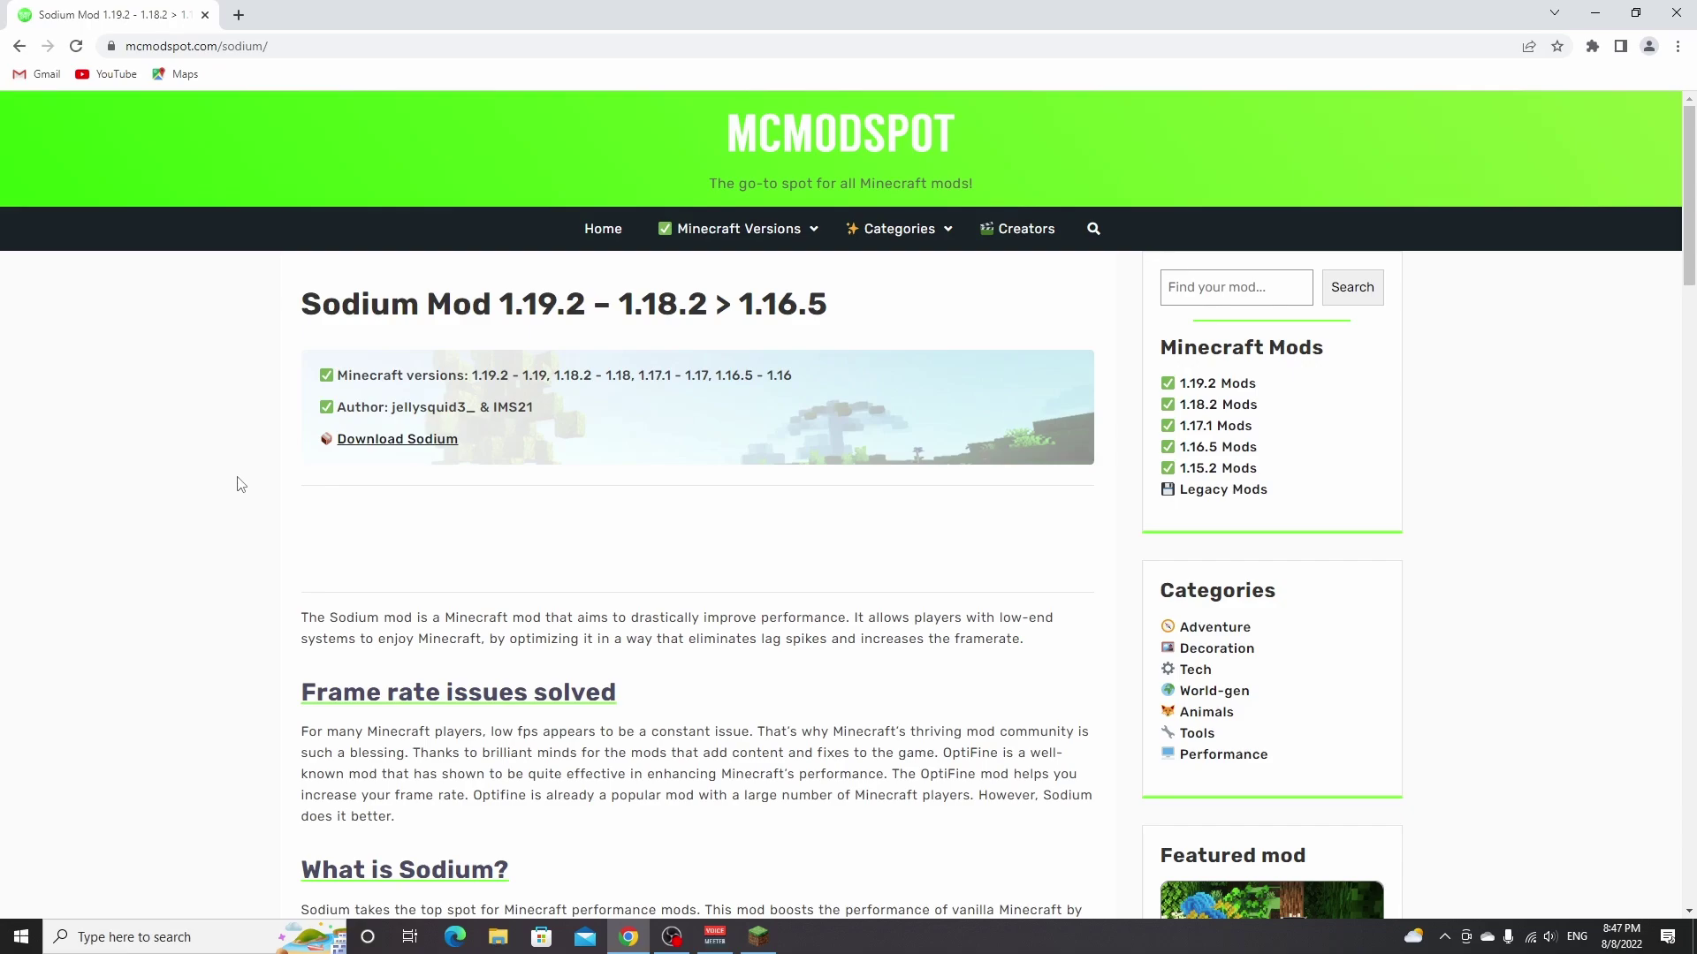
# Launch the latest release 1.19.2 from the Minecraft Launcher, then quit it from the title screen
pyautogui.click(758, 937)
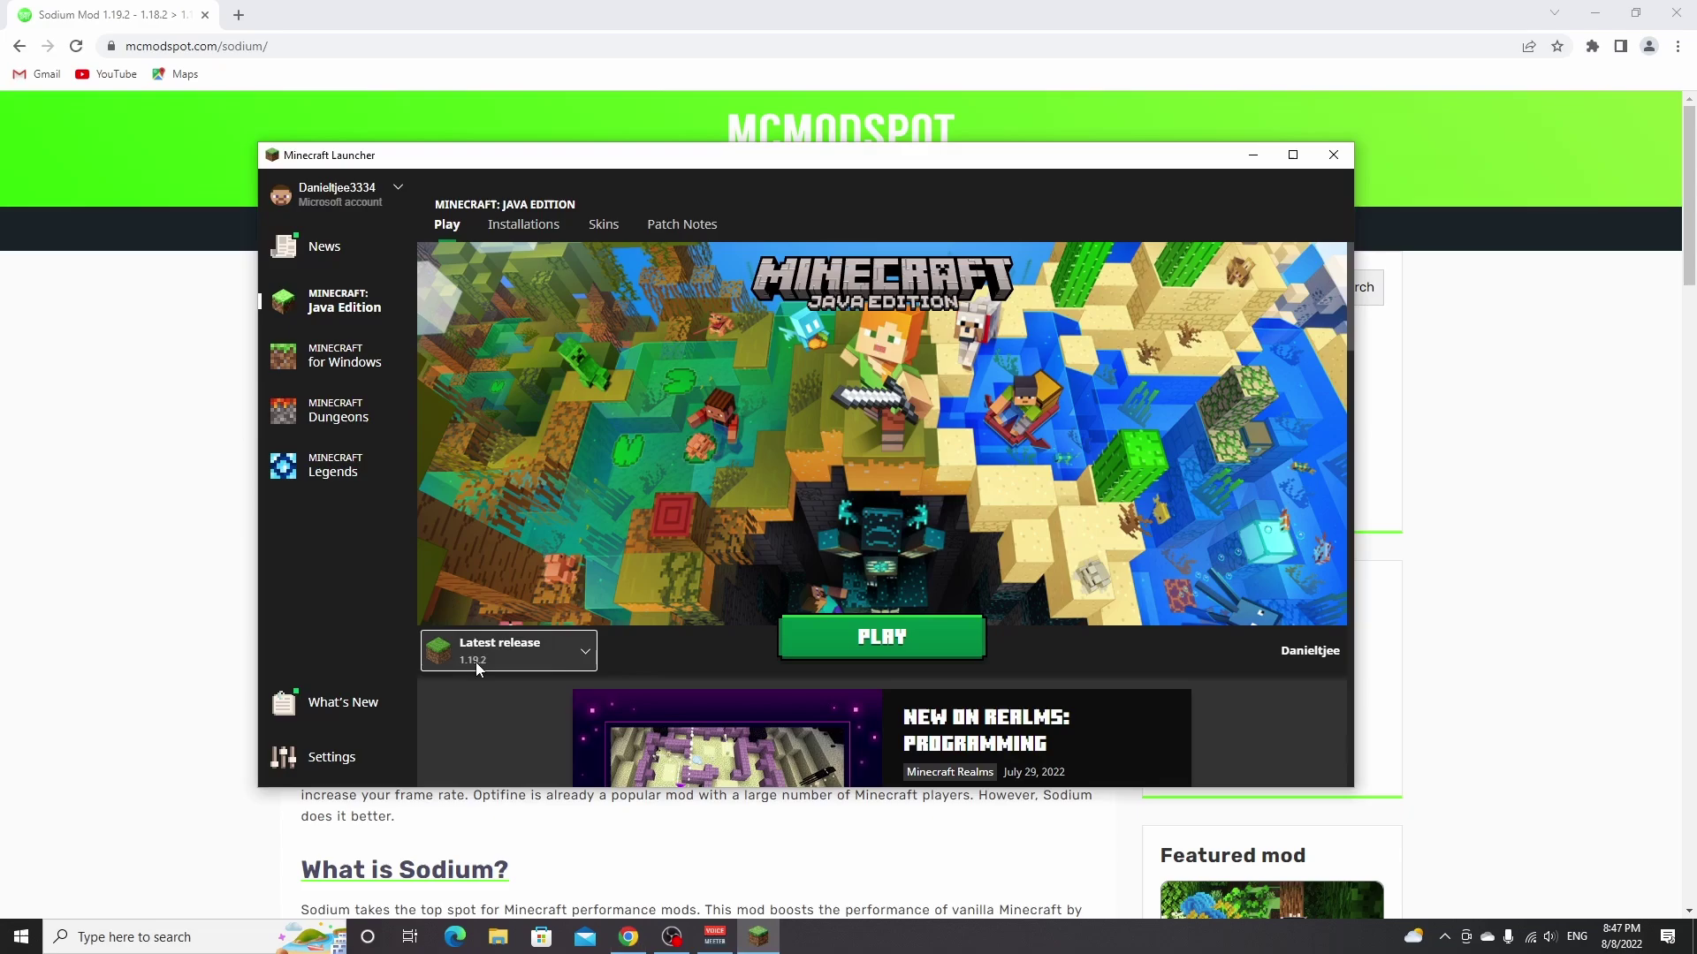
pyautogui.click(882, 637)
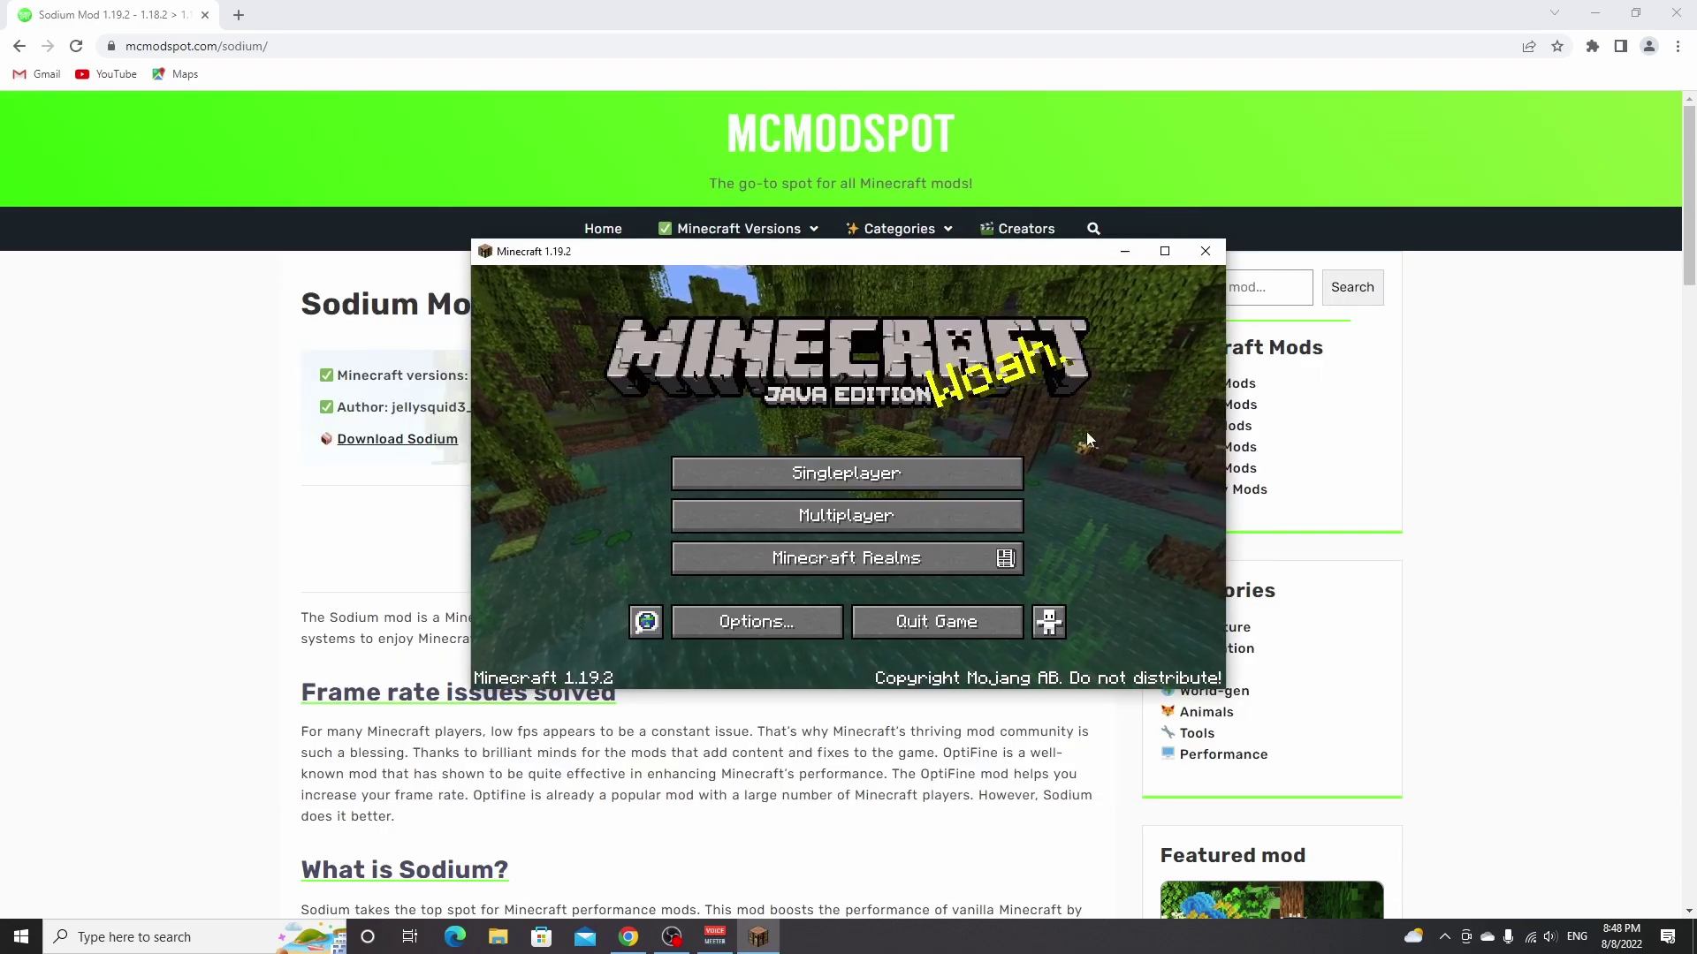
pyautogui.click(933, 623)
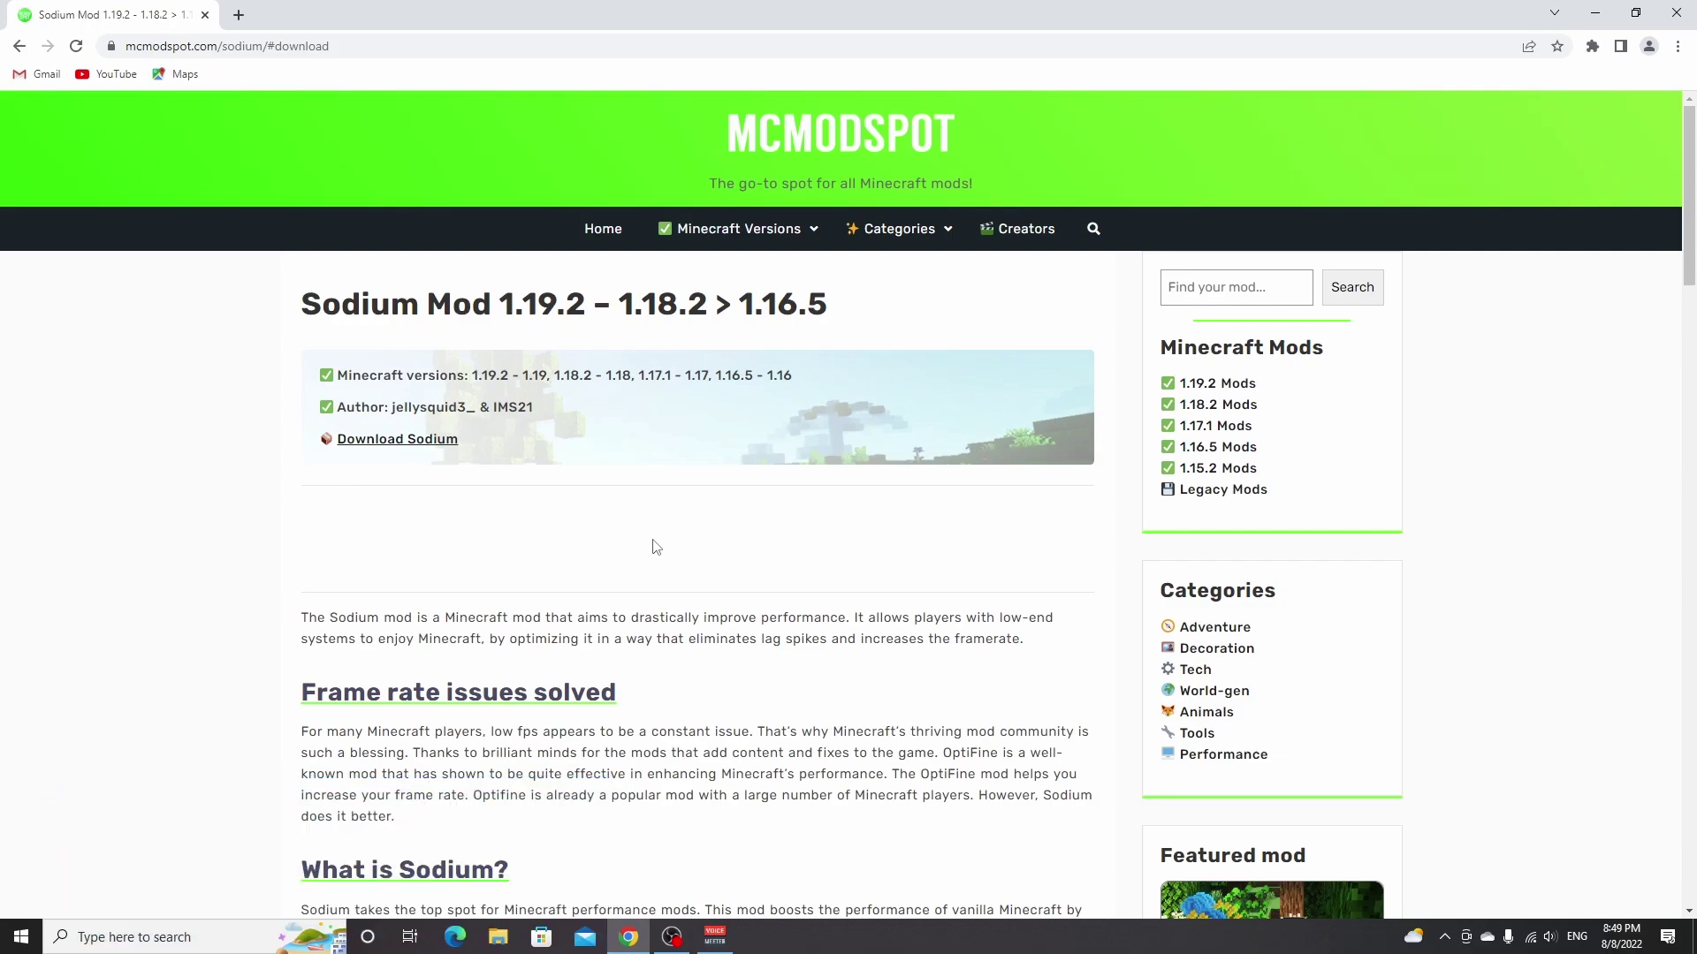
# Jump to Sodium's download section and open the Fabric Modloader link under Installation in a new tab
pyautogui.click(387, 442)
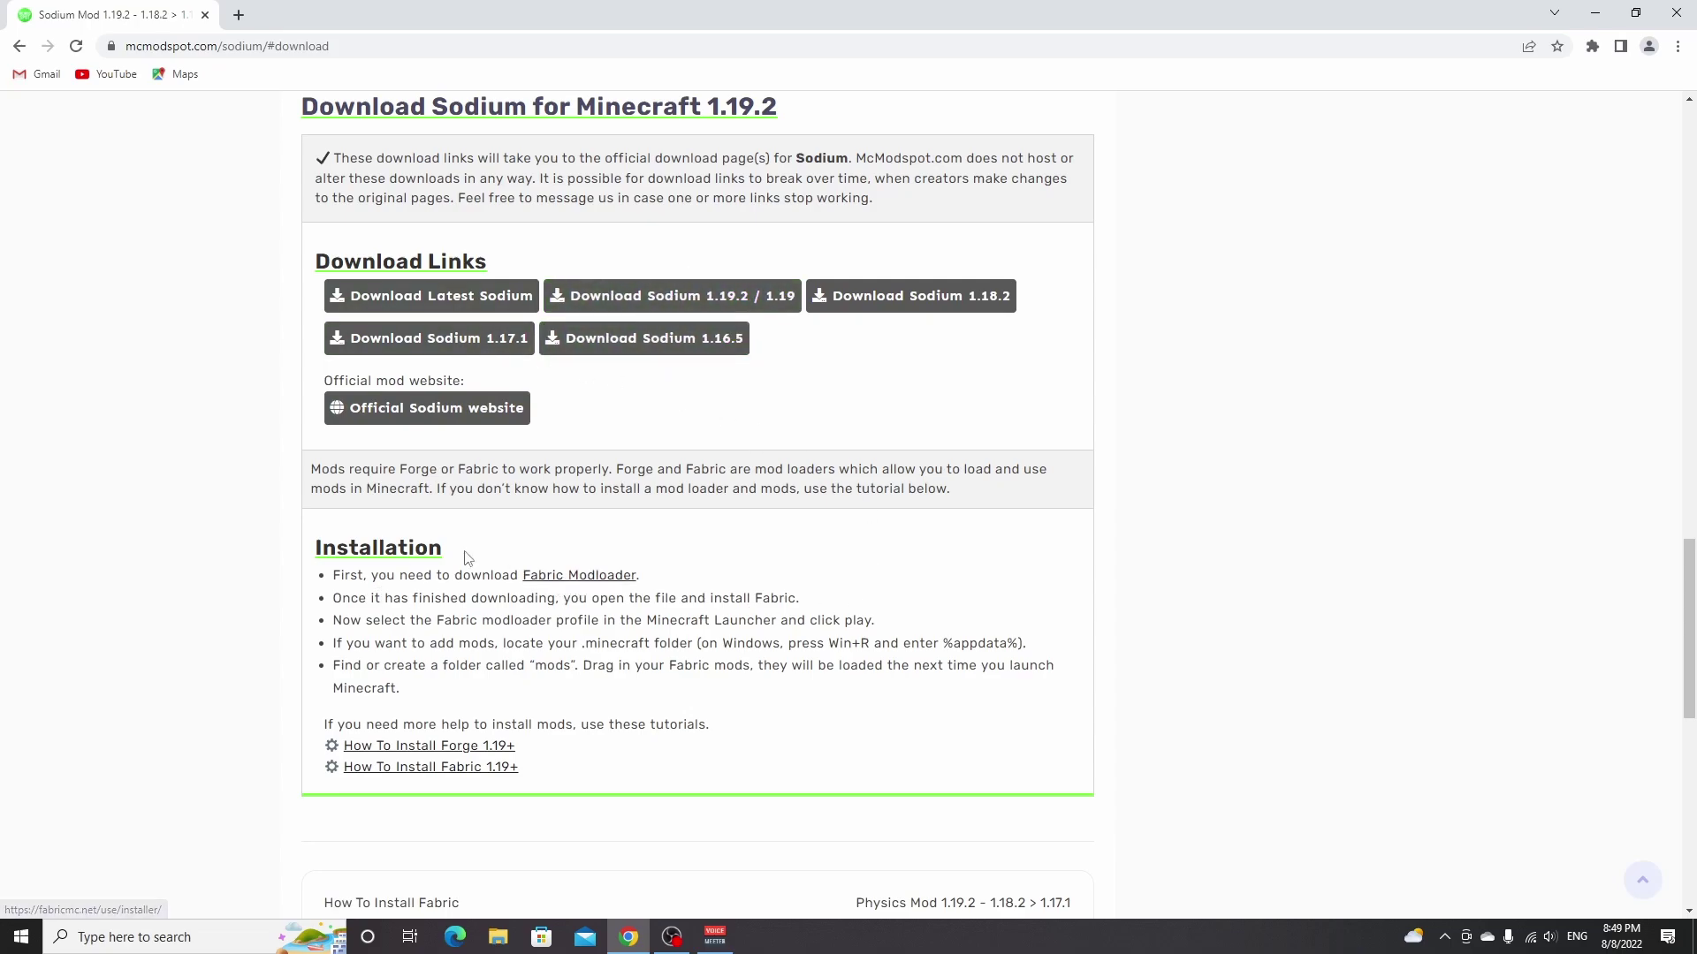
pyautogui.moveTo(316, 549); pyautogui.dragTo(457, 552)
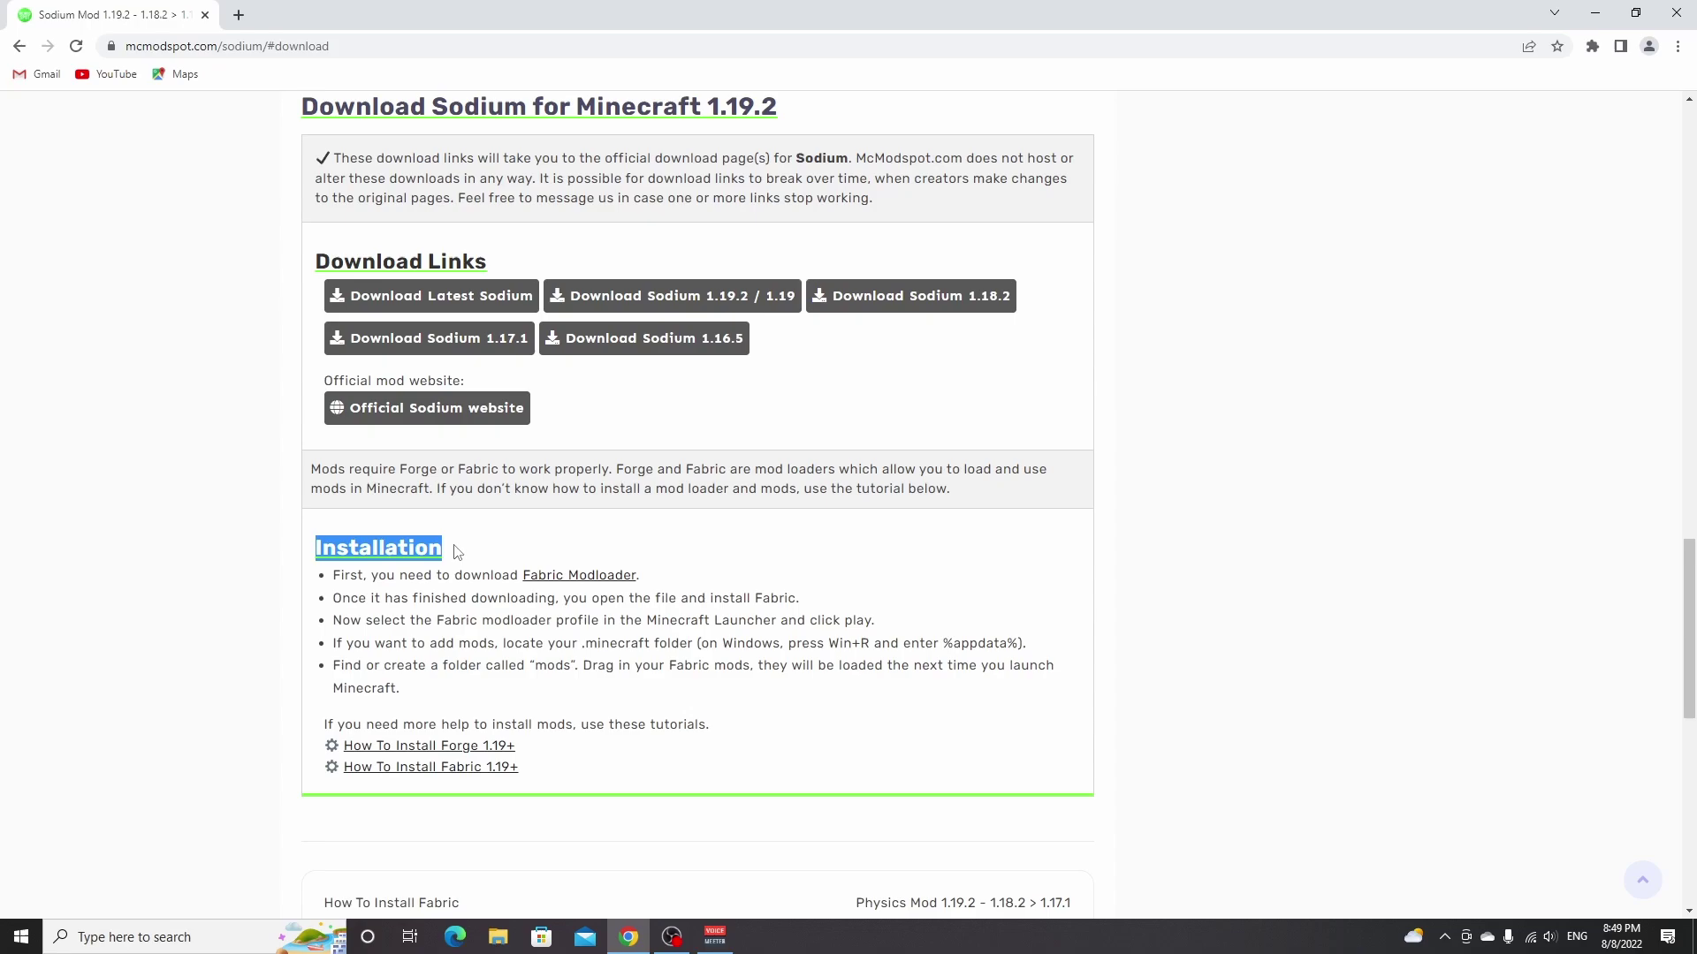
pyautogui.click(457, 552)
pyautogui.rightClick(575, 579)
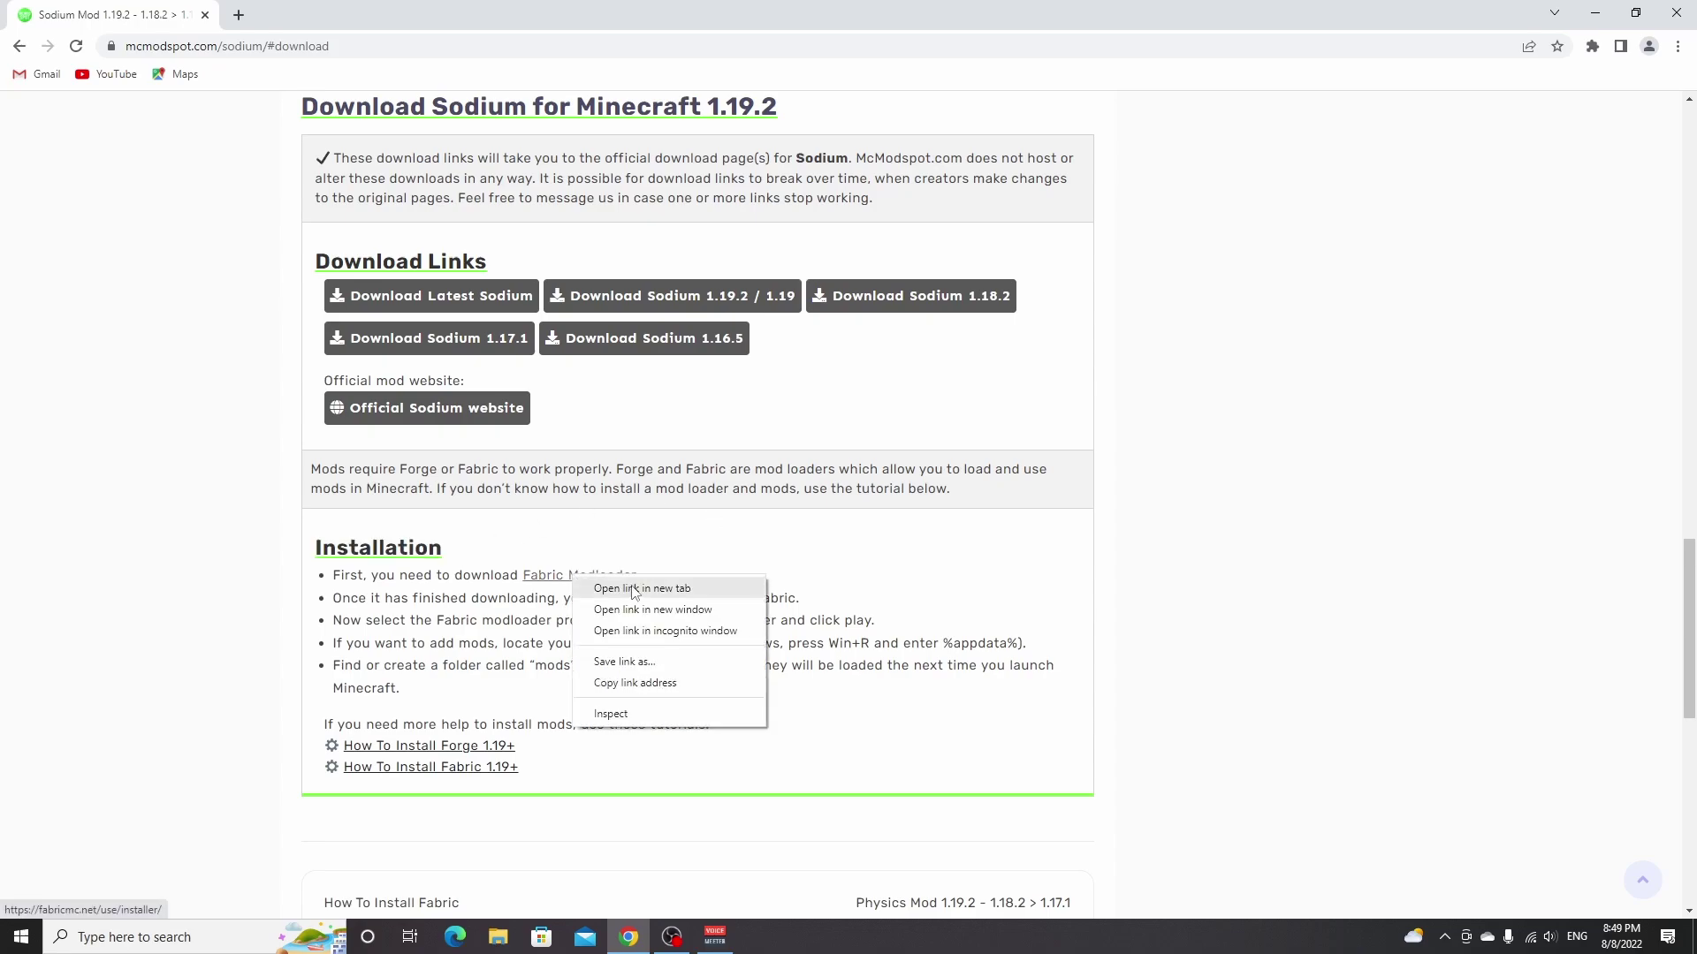
pyautogui.click(634, 590)
# Download fabric-installer-0.11.0.exe for Windows from fabricmc.net and show Chrome's Downloads page
pyautogui.click(311, 11)
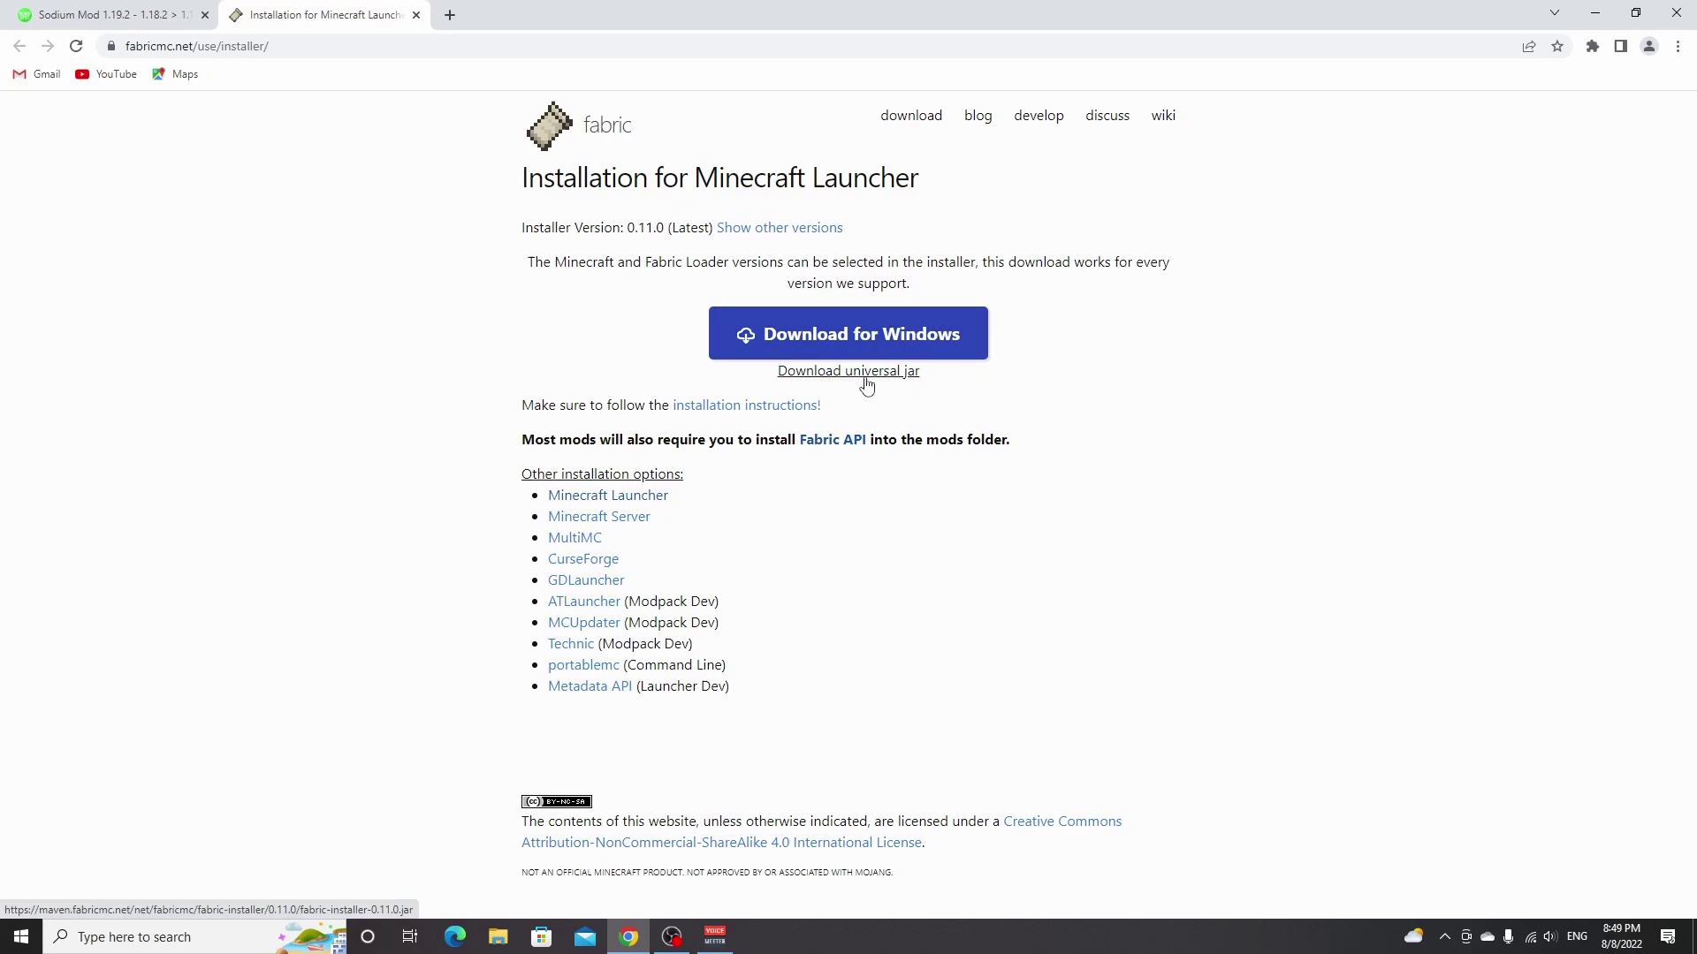
pyautogui.click(844, 344)
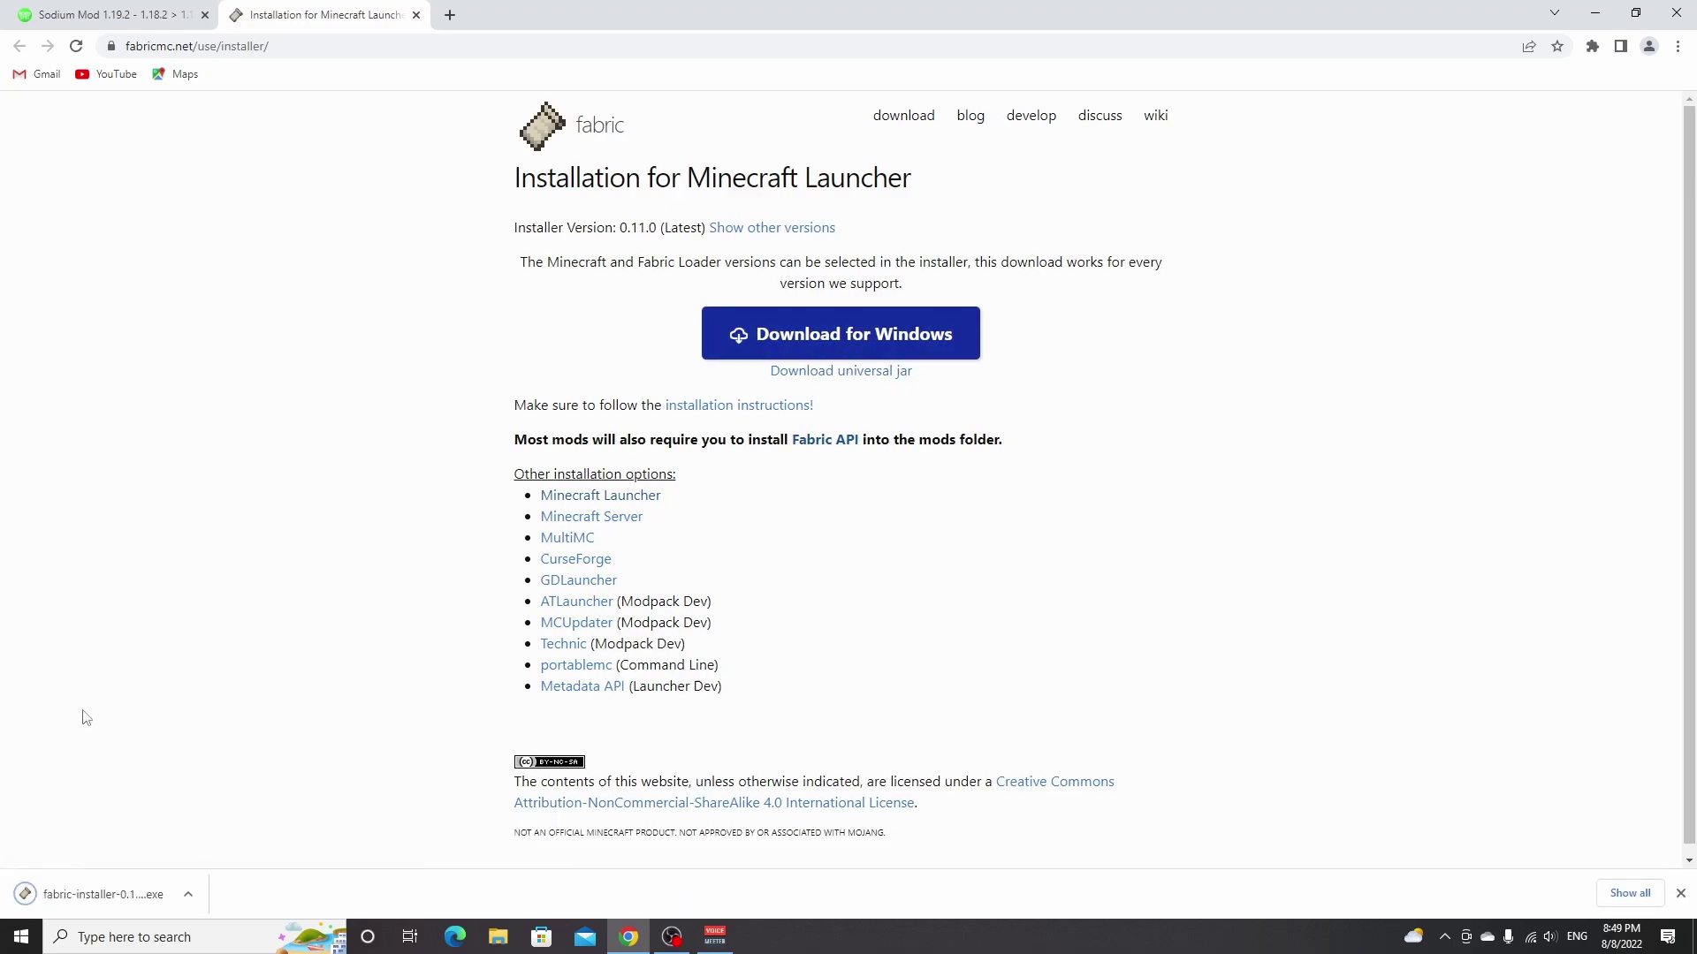
pyautogui.hotkey('ctrl', 'j')
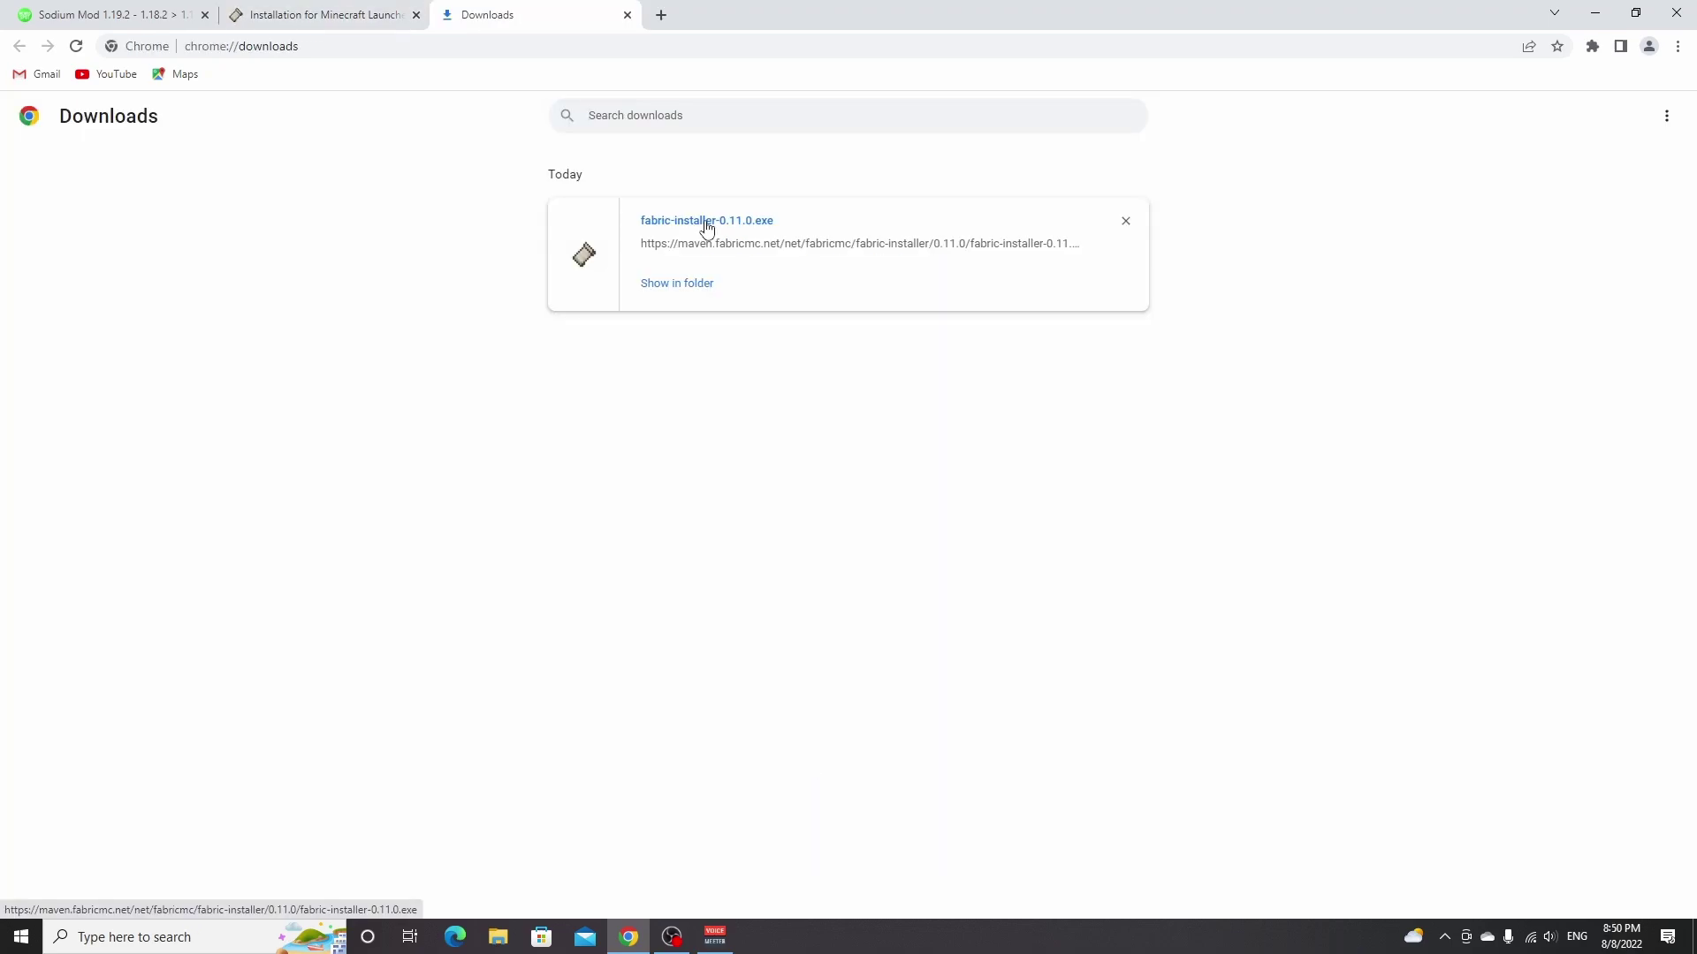
# Run fabric-installer-0.11.0.exe to install Fabric Loader 0.14.9 for 1.19.2 with a profile, then close it
pyautogui.click(707, 221)
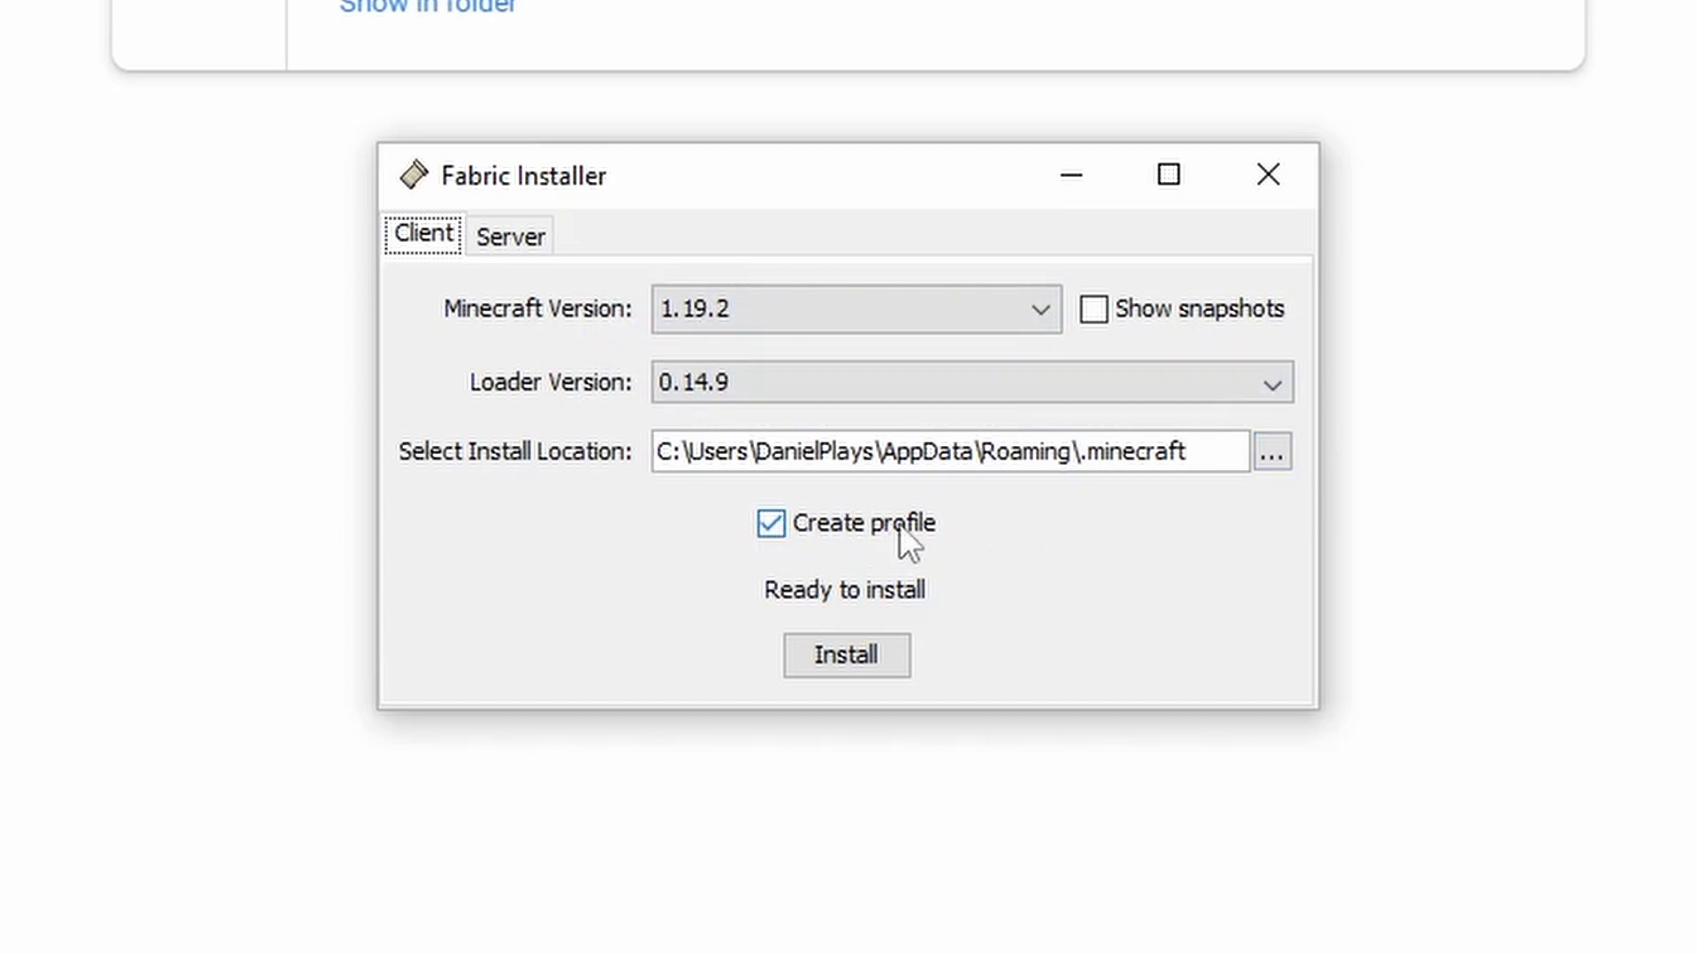
pyautogui.click(850, 659)
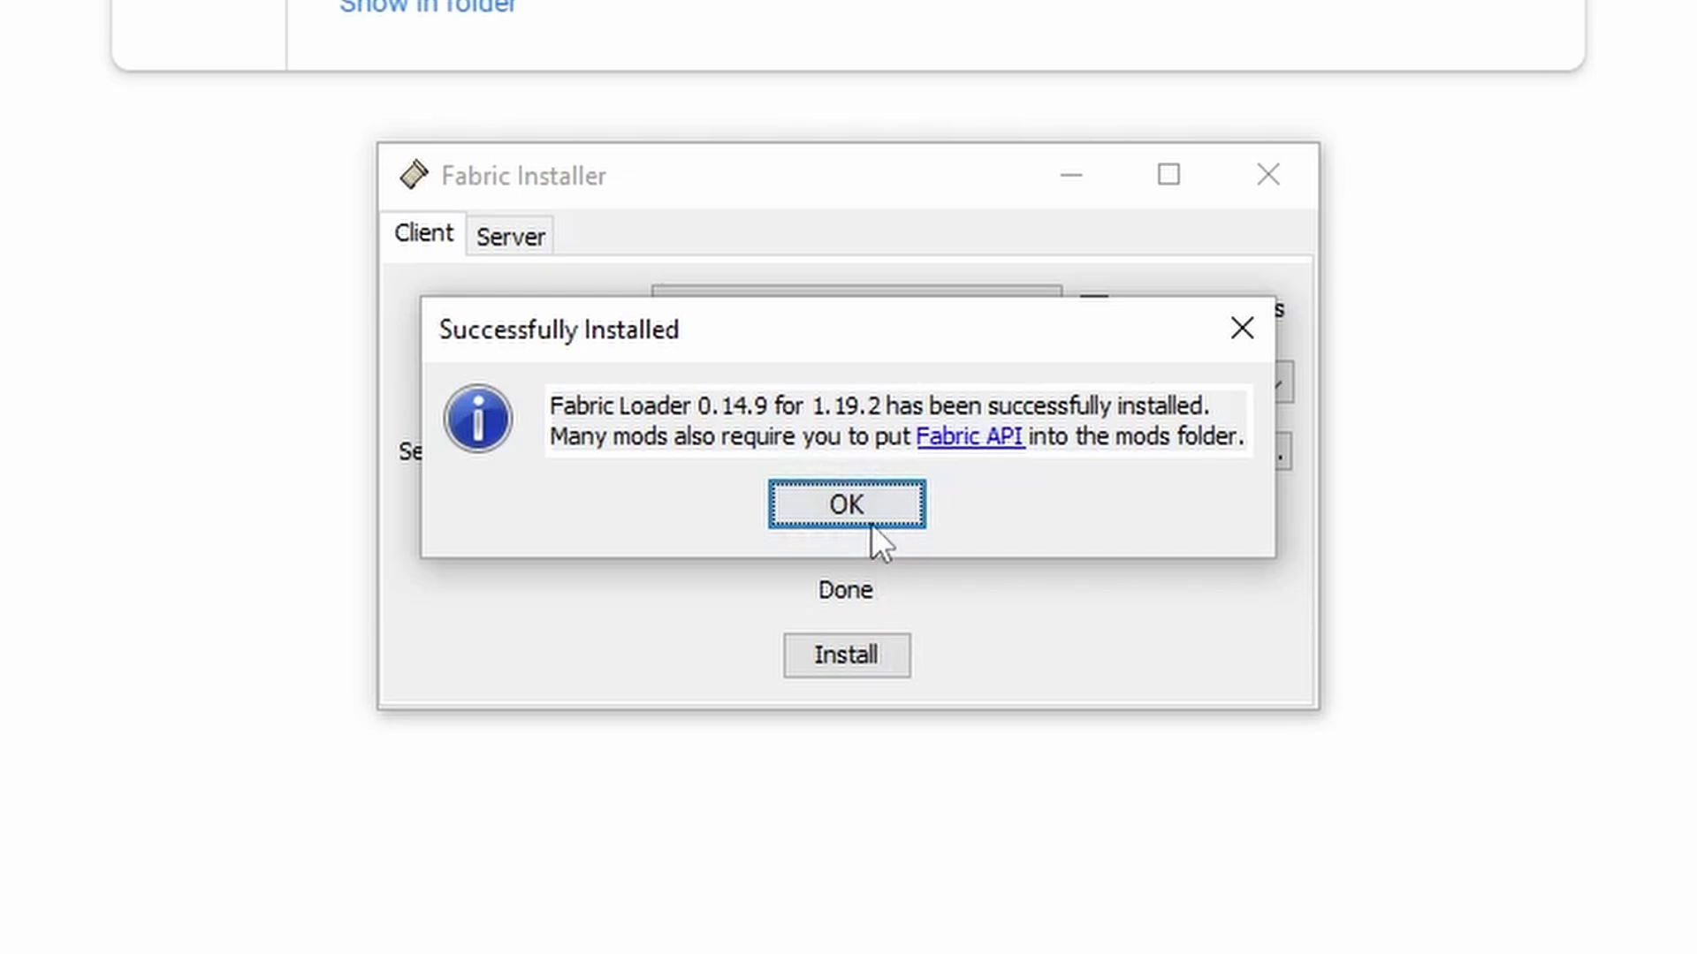
pyautogui.click(862, 512)
pyautogui.click(1268, 174)
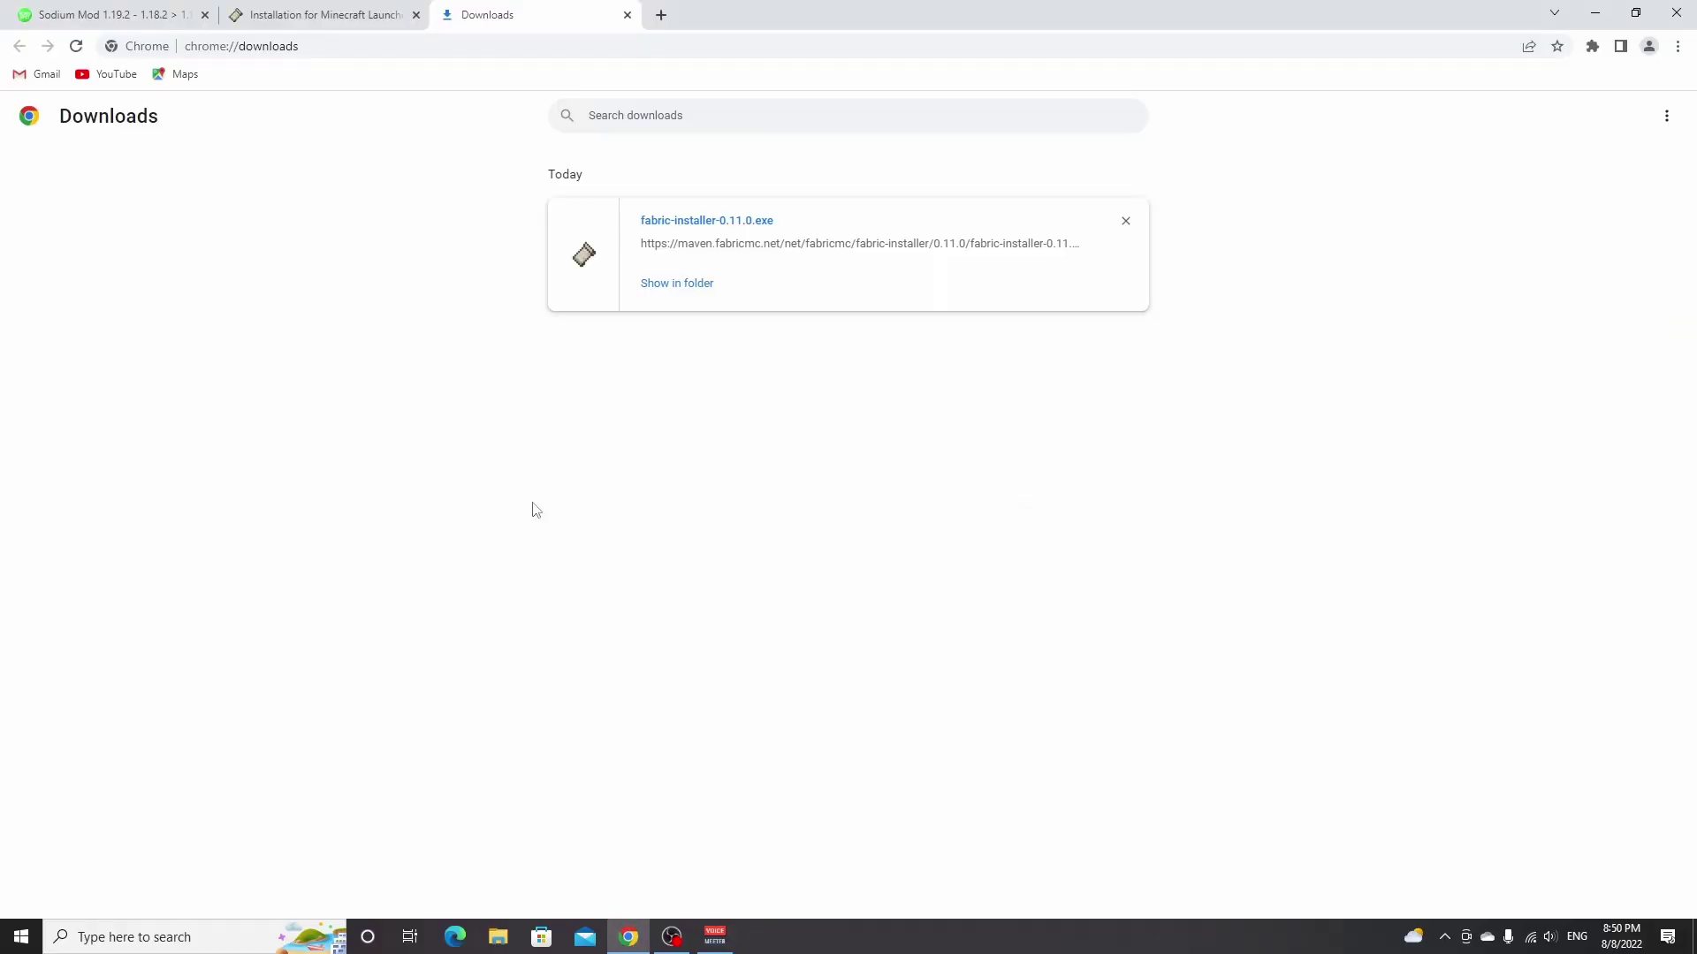
# From the Sodium mod page, download the mc1.19-0.4.2 jar for 1.19.2 / 1.19 on CurseForge
pyautogui.click(130, 25)
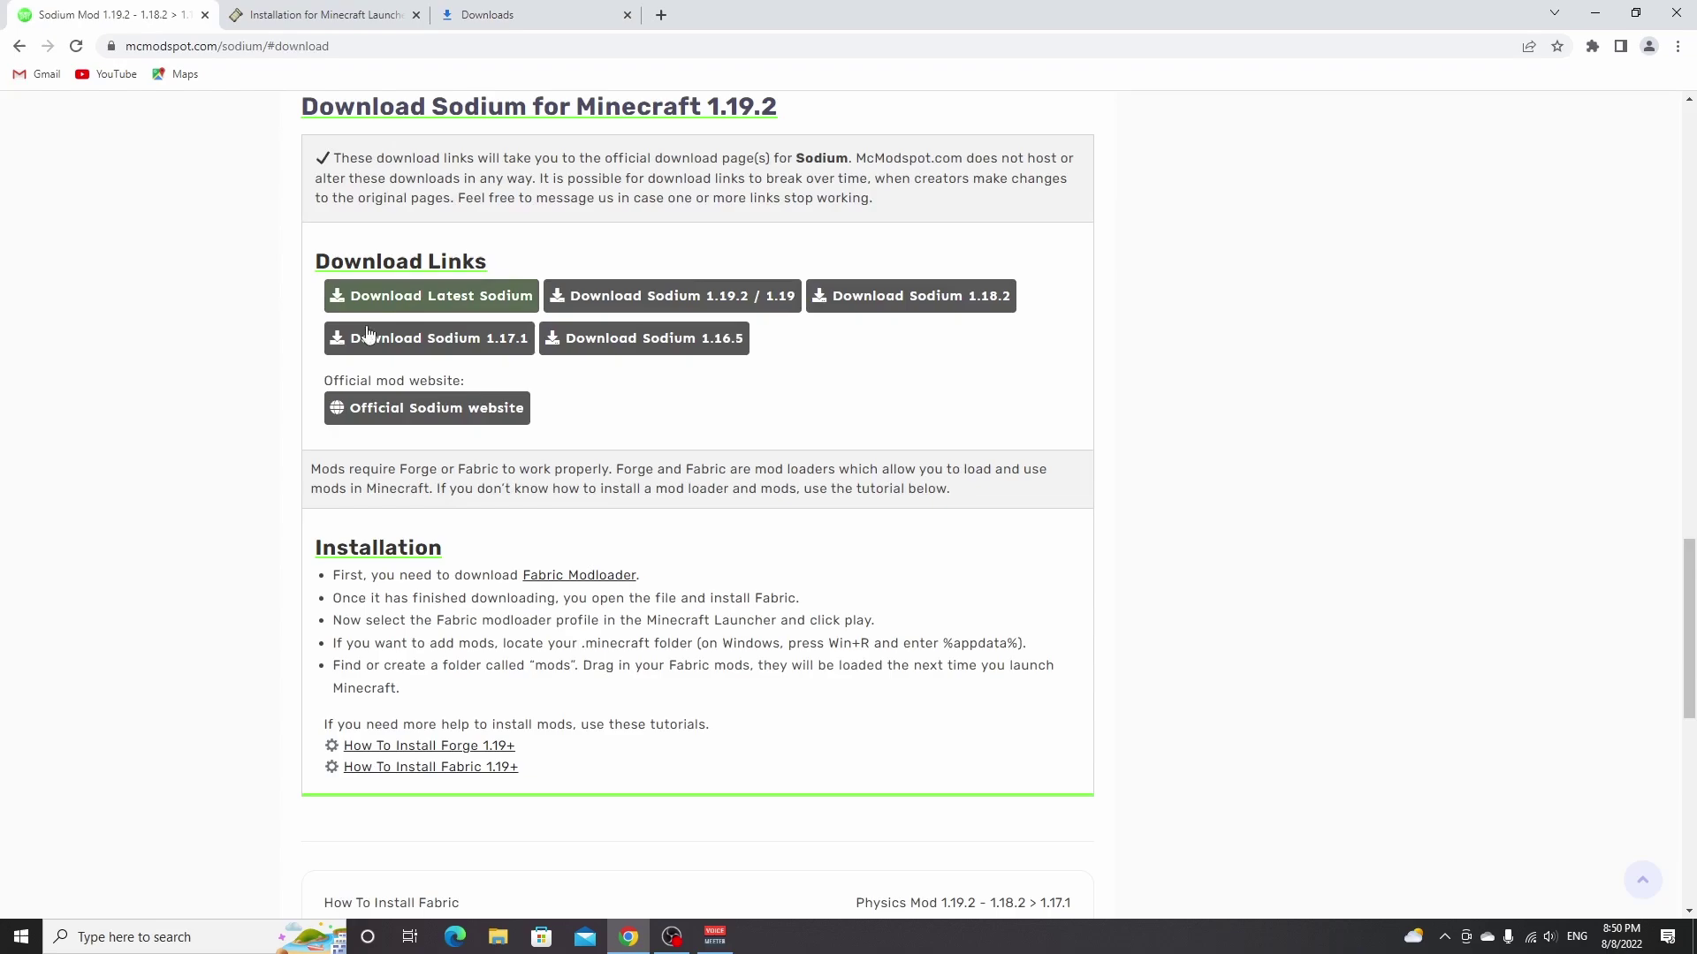
pyautogui.scroll(2, 354, 333)
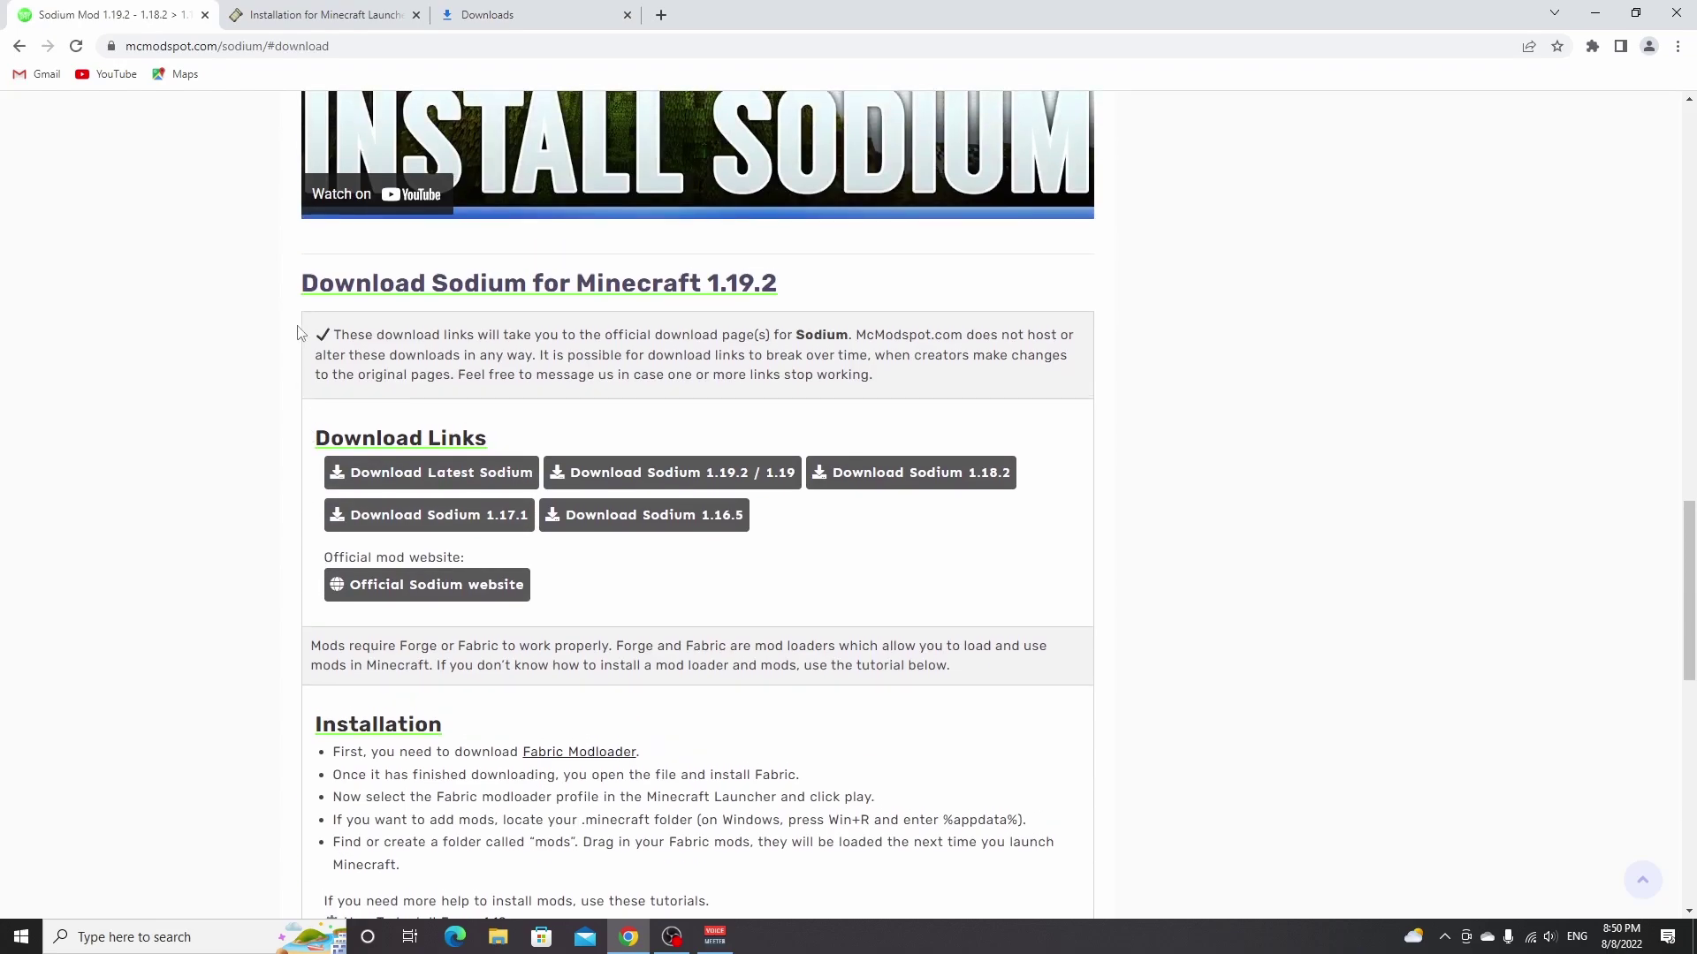
pyautogui.click(677, 482)
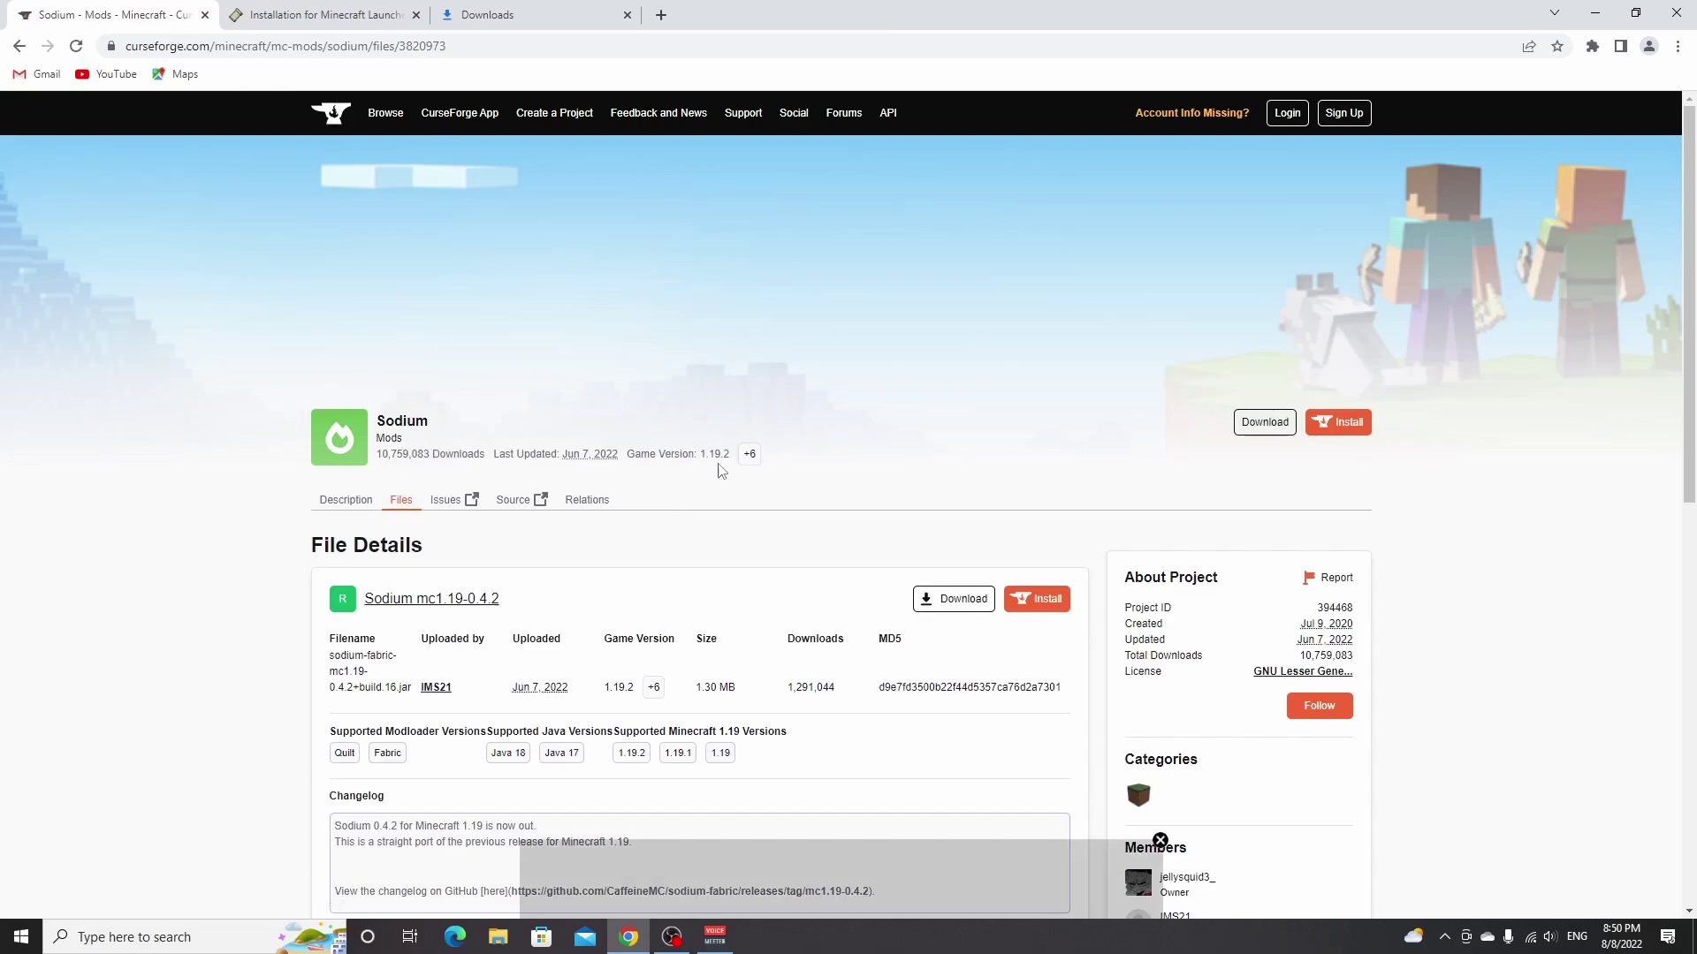
pyautogui.scroll(-2, 722, 471)
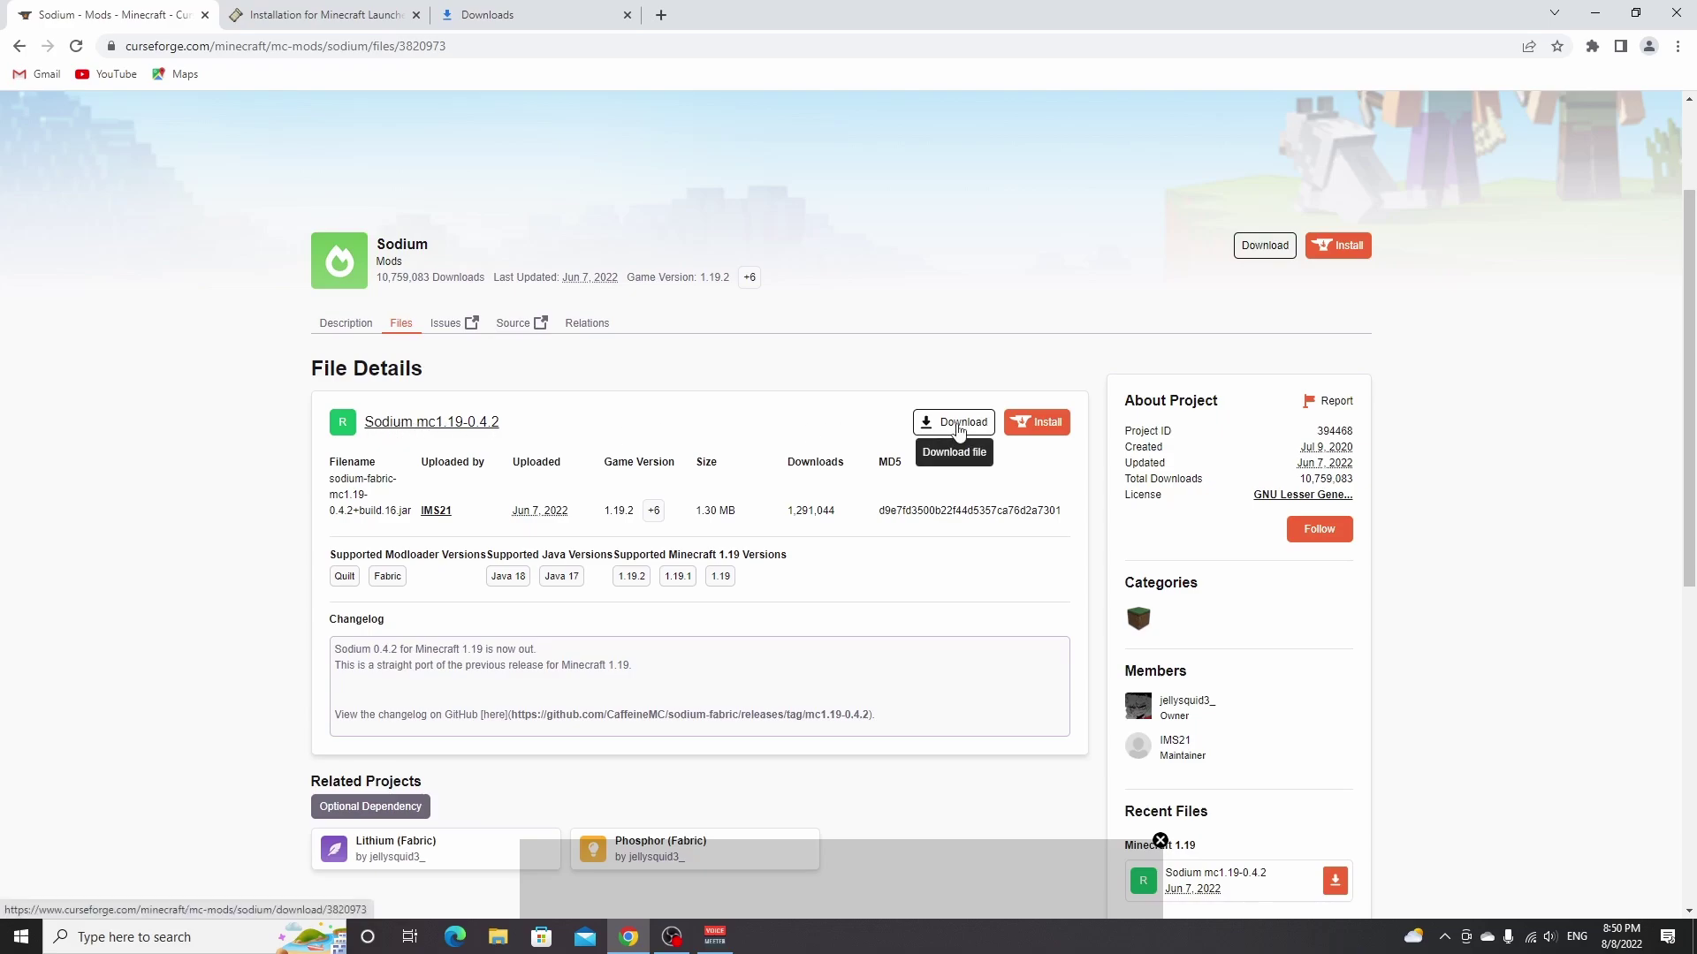
pyautogui.click(959, 429)
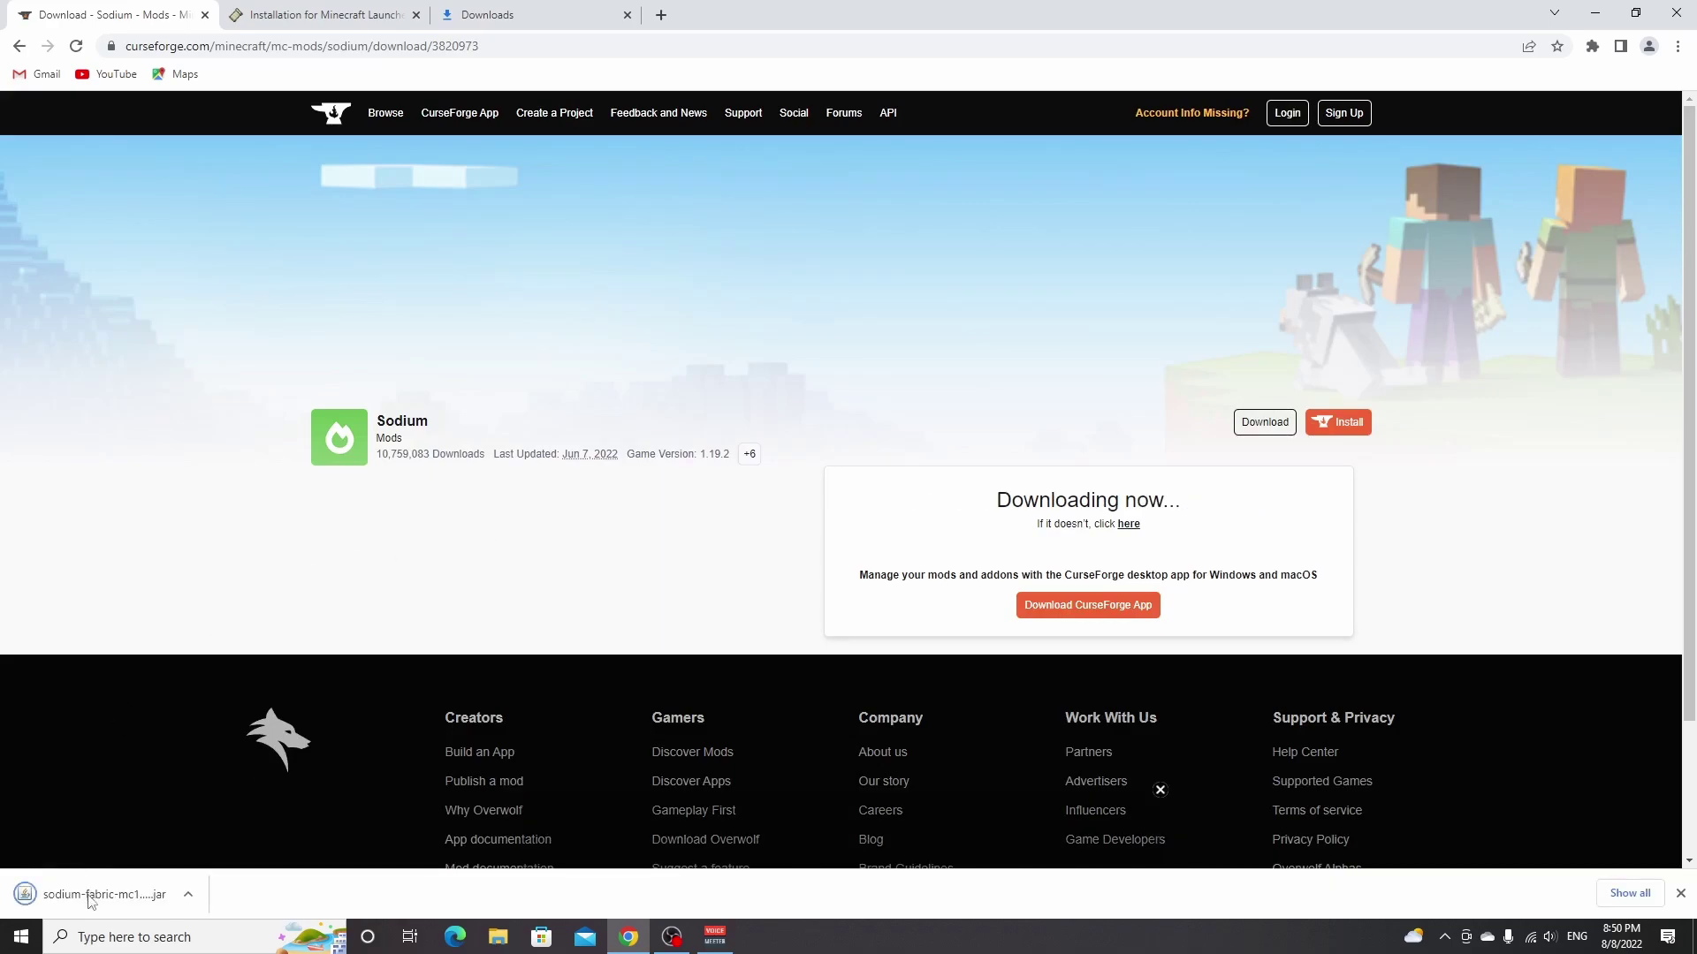
# Drop the sodium-fabric-mc1.19-0.4.2+build.16 jar onto the desktop and bring up Run with %appdata%
pyautogui.moveTo(27, 894); pyautogui.dragTo(1689, 939)
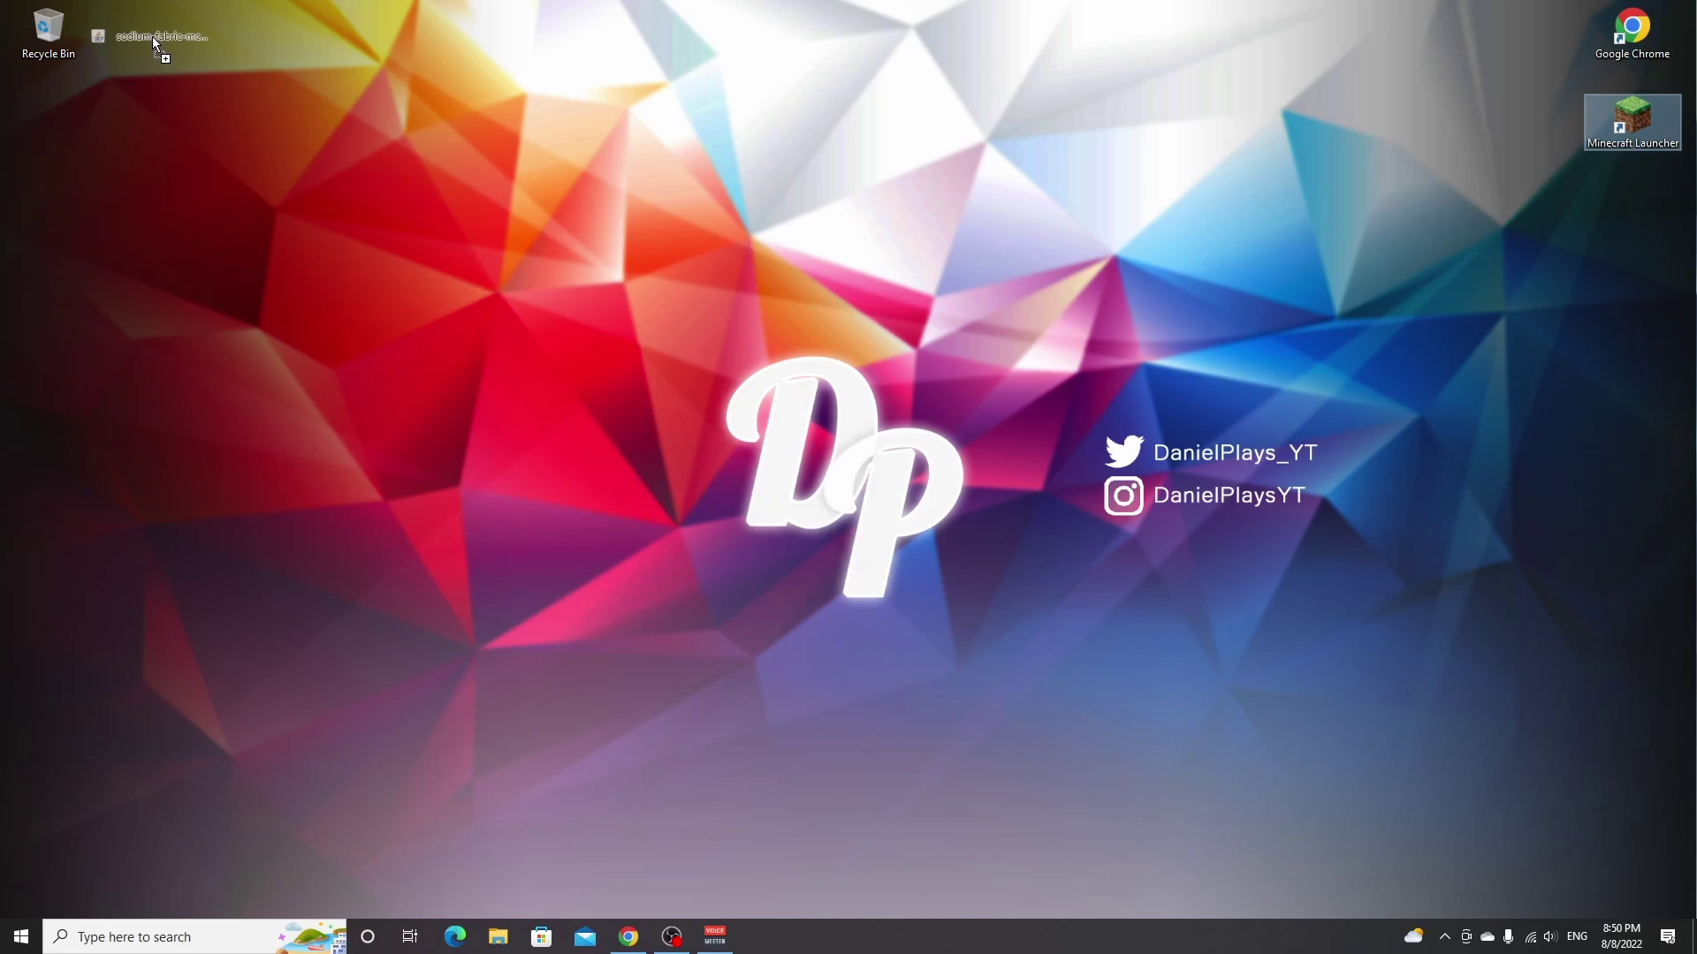
pyautogui.moveTo(152, 36); pyautogui.dragTo(152, 35)
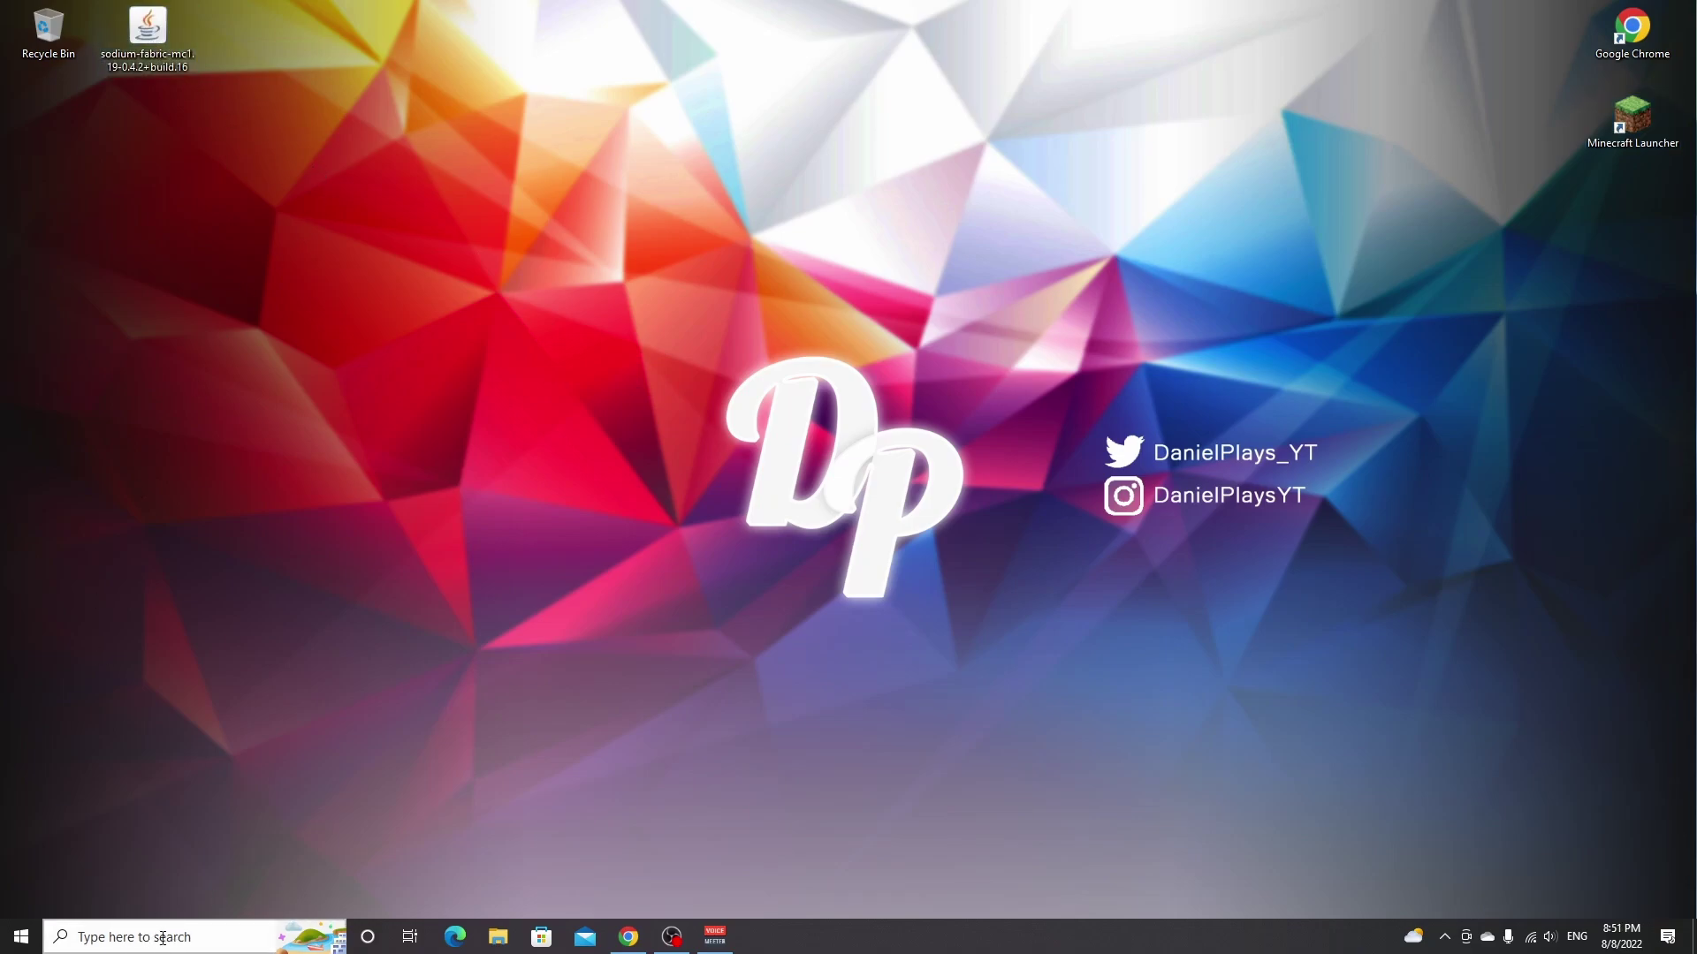
pyautogui.press('super+r')
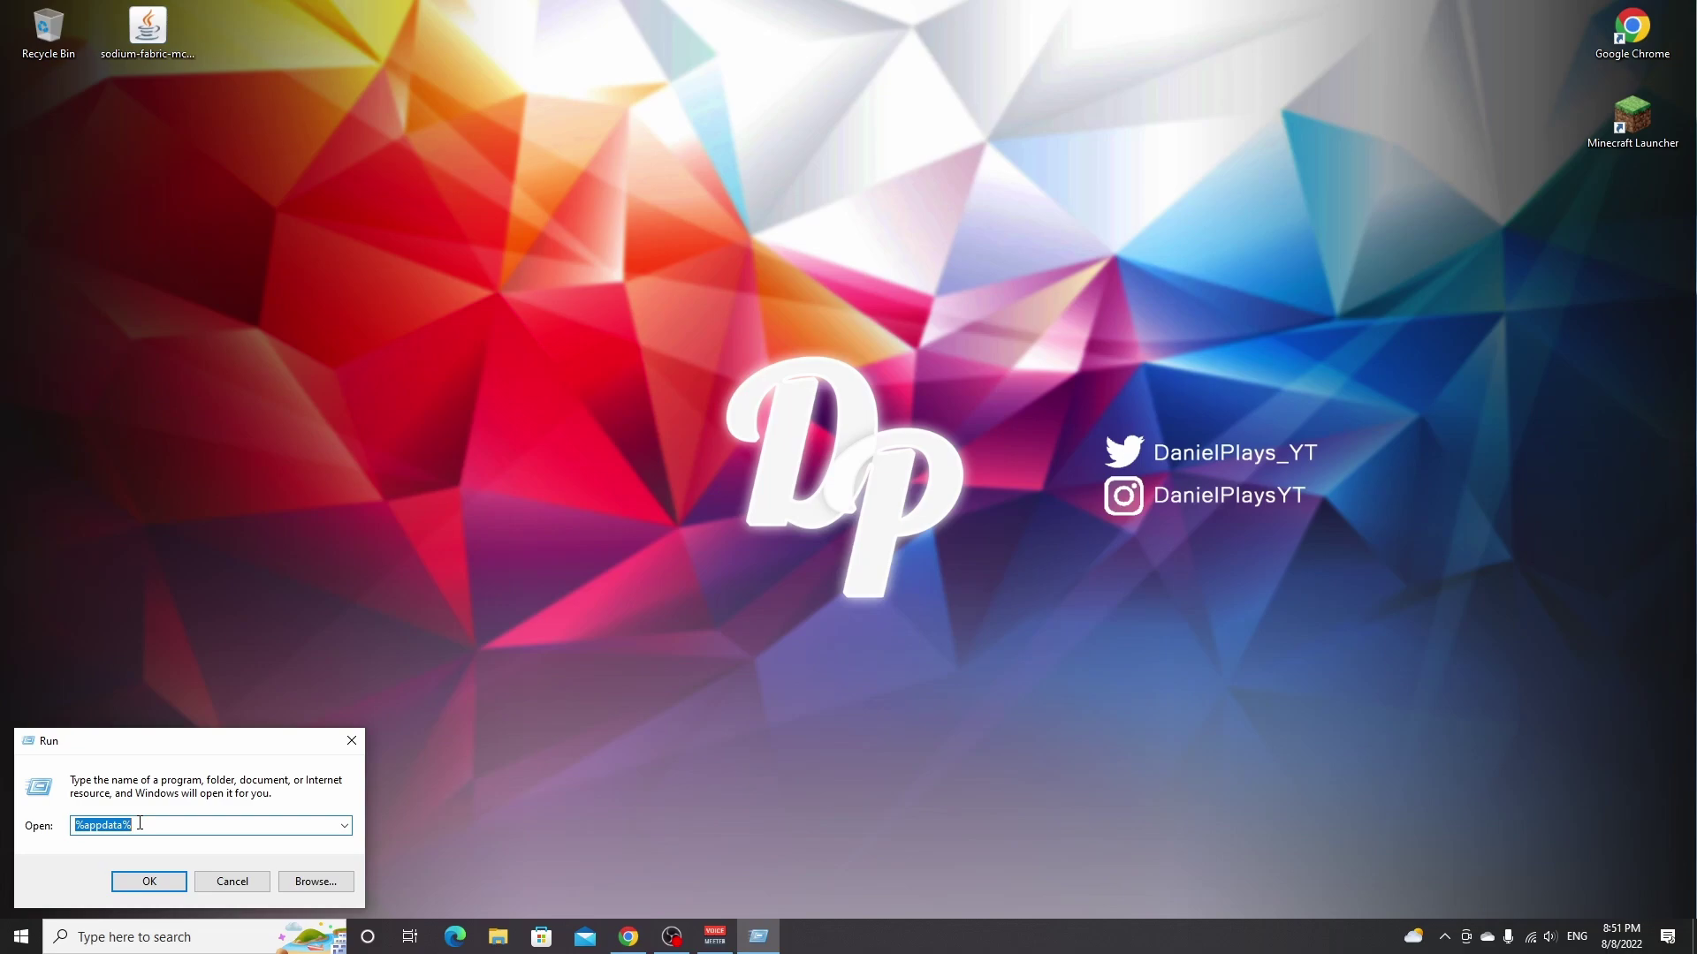
# Create a new folder named 'mods' inside AppData Roaming's .minecraft folder
pyautogui.click(148, 883)
pyautogui.doubleClick(796, 390)
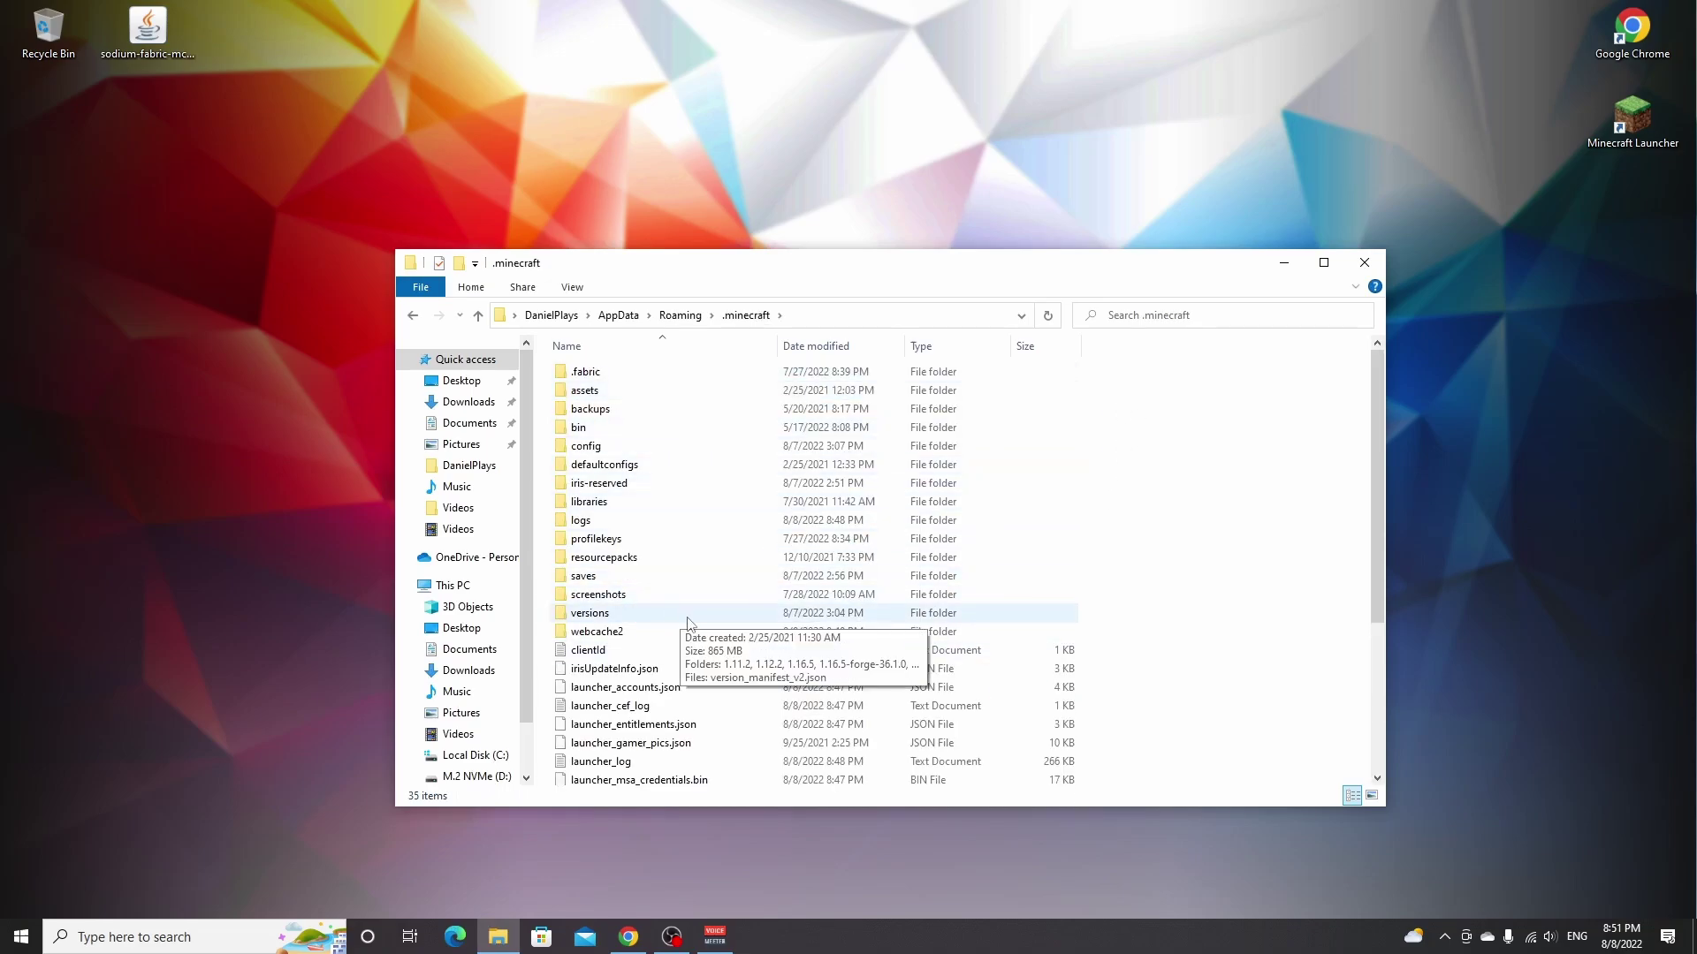
pyautogui.rightClick(1140, 515)
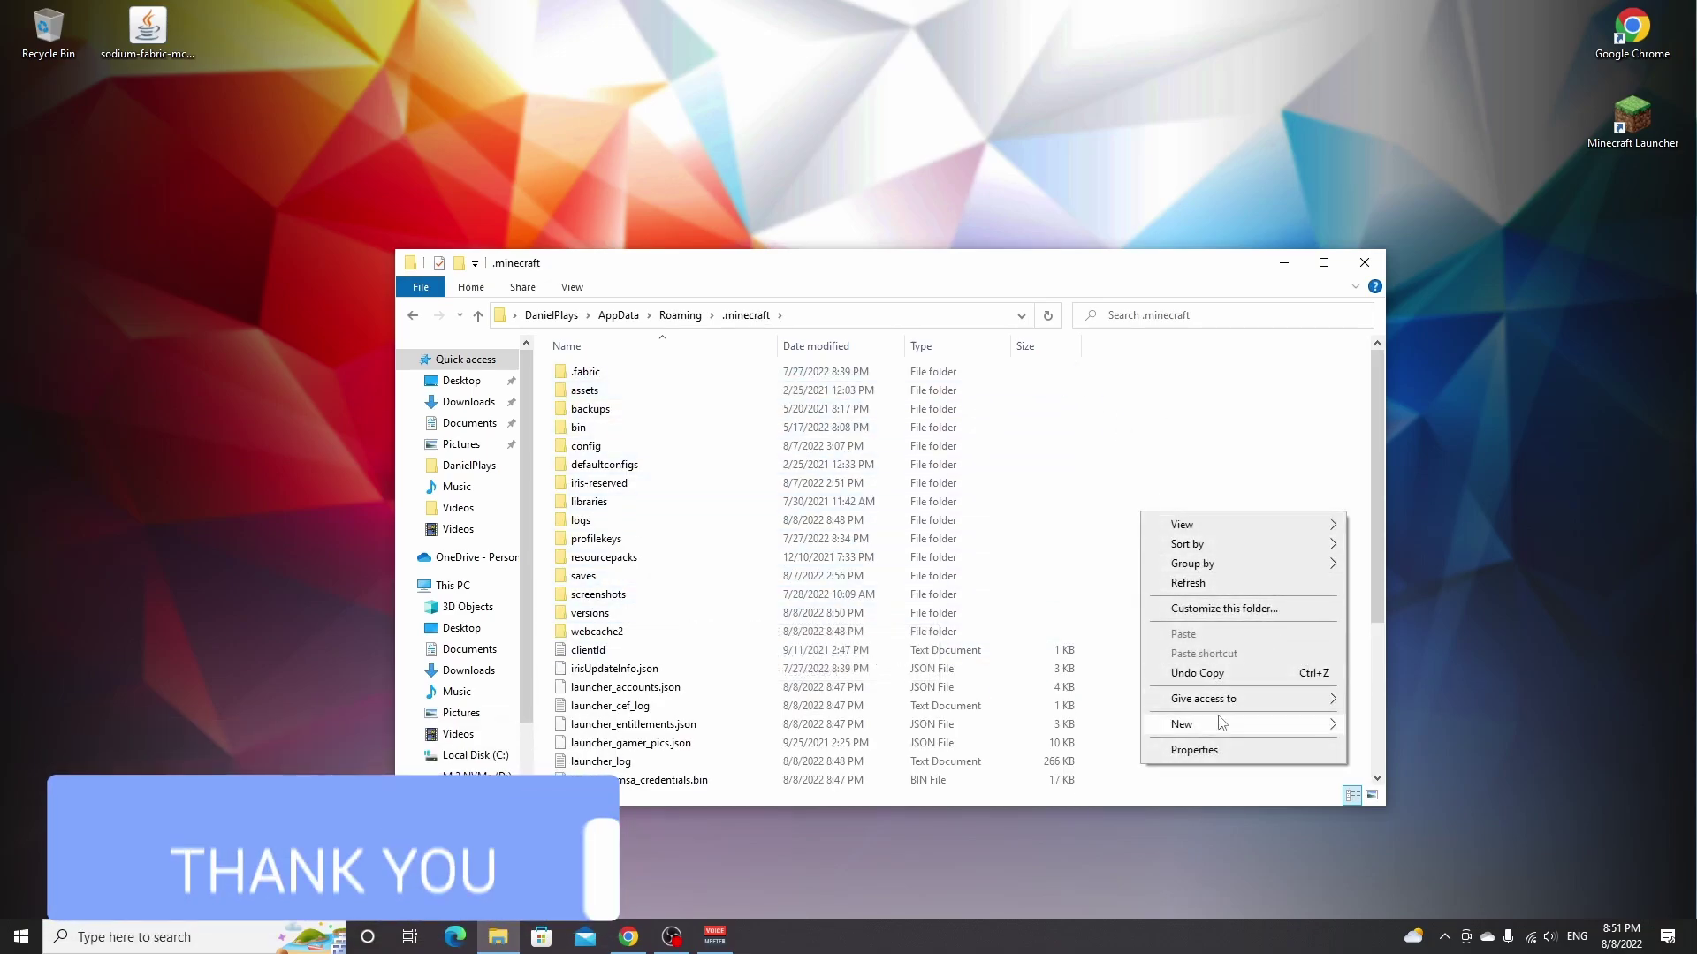
pyautogui.moveTo(1217, 726)
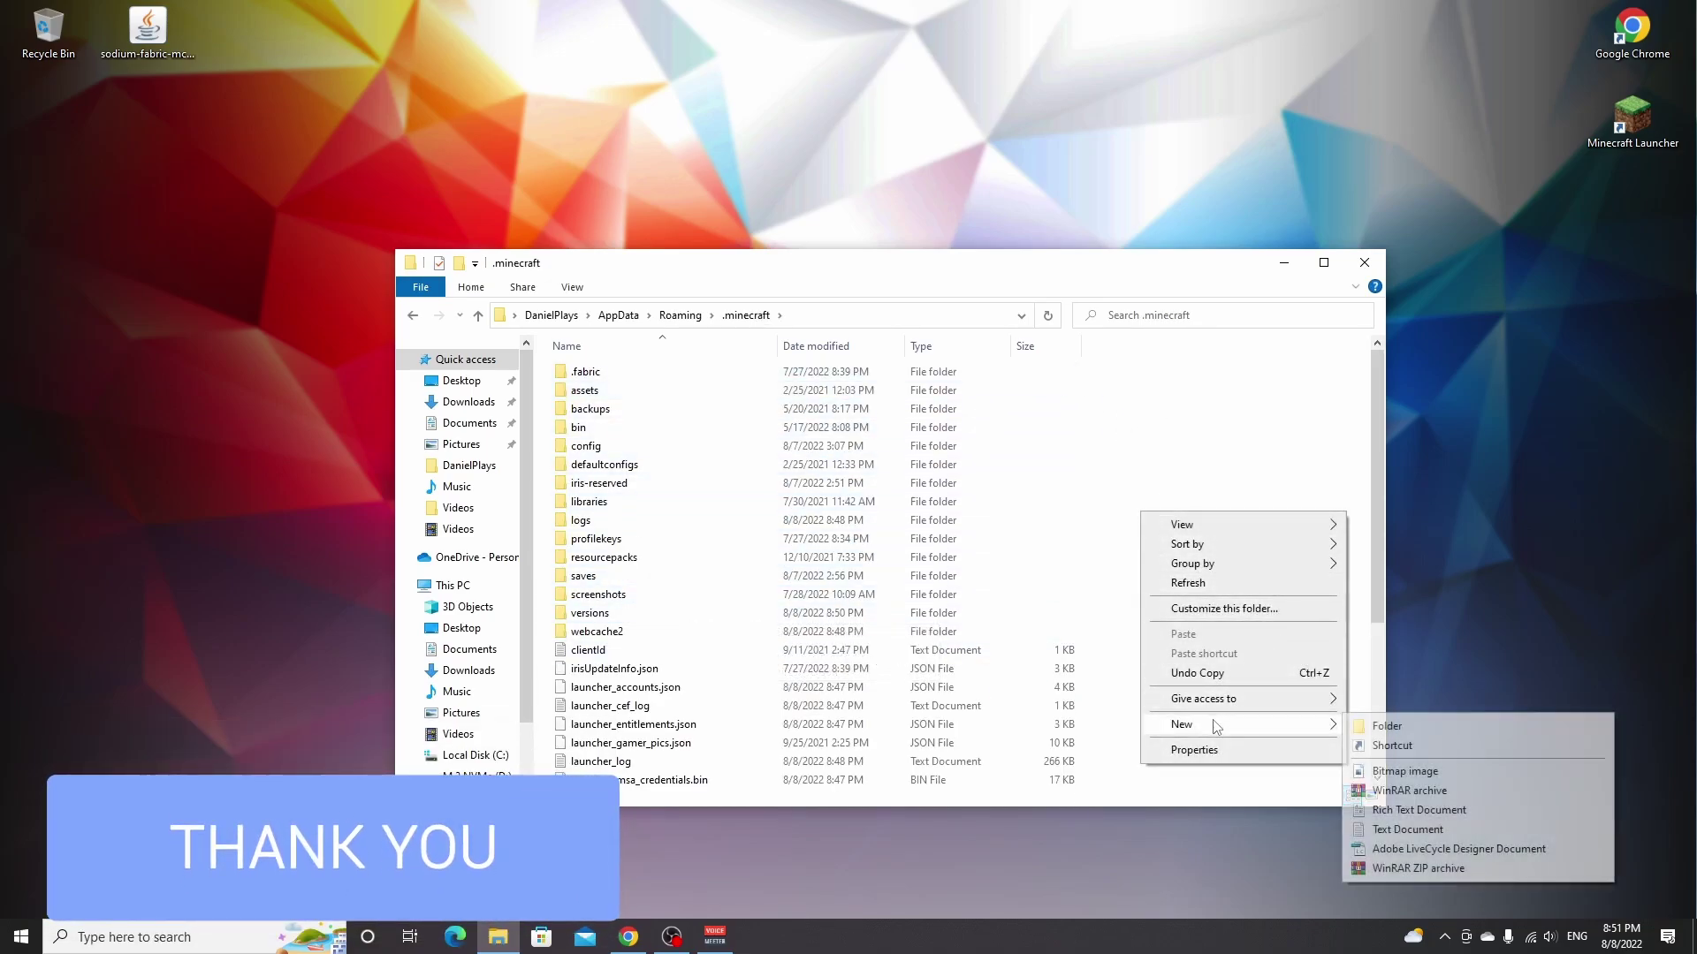
pyautogui.click(1386, 727)
pyautogui.write('mo')
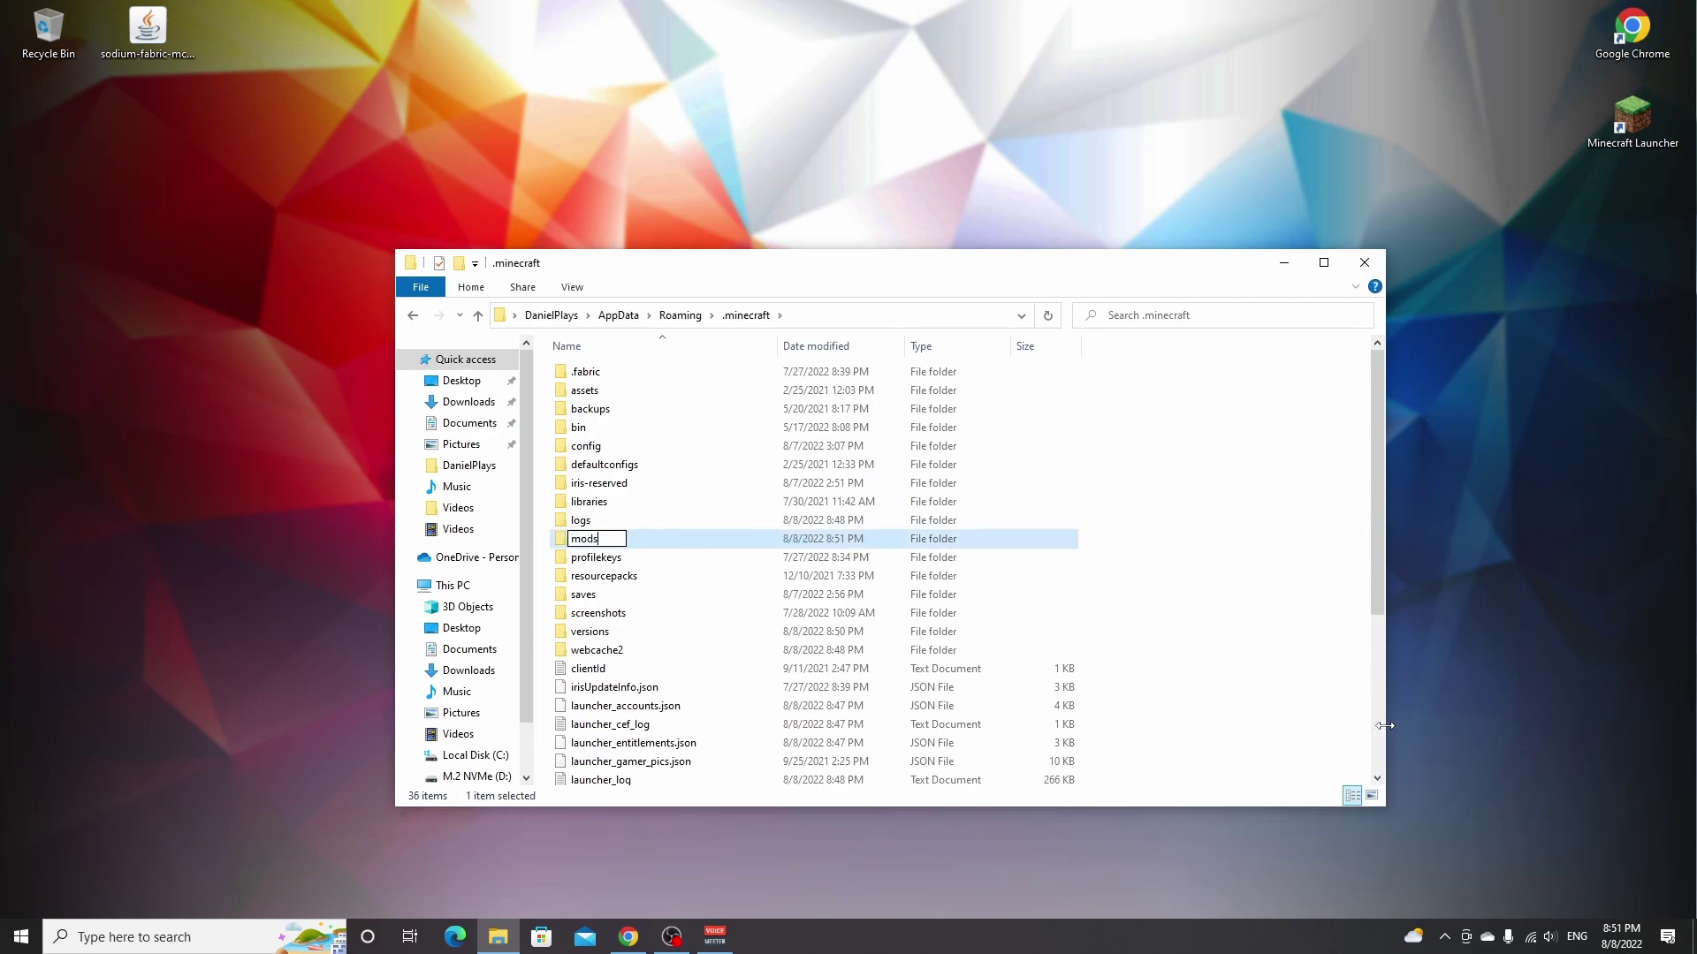
pyautogui.write('ds')
pyautogui.press('Return')
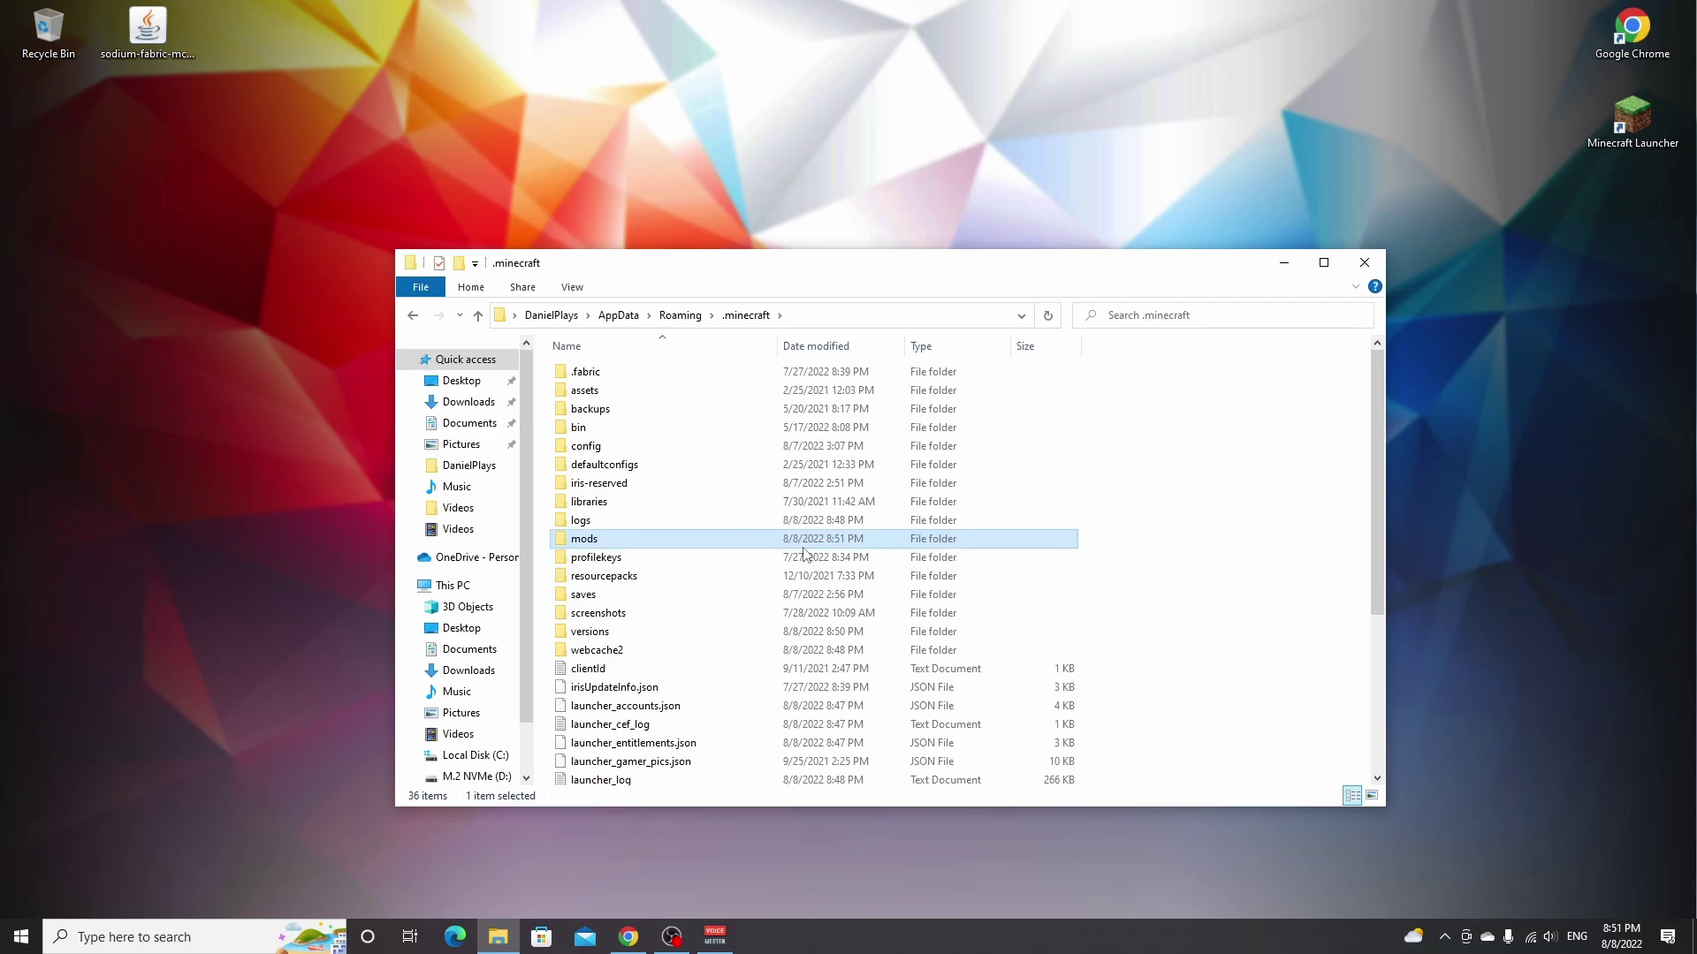
# Move the Sodium jar into the mods folder and close the Explorer window
pyautogui.press('Return')
pyautogui.moveTo(148, 31); pyautogui.dragTo(654, 439)
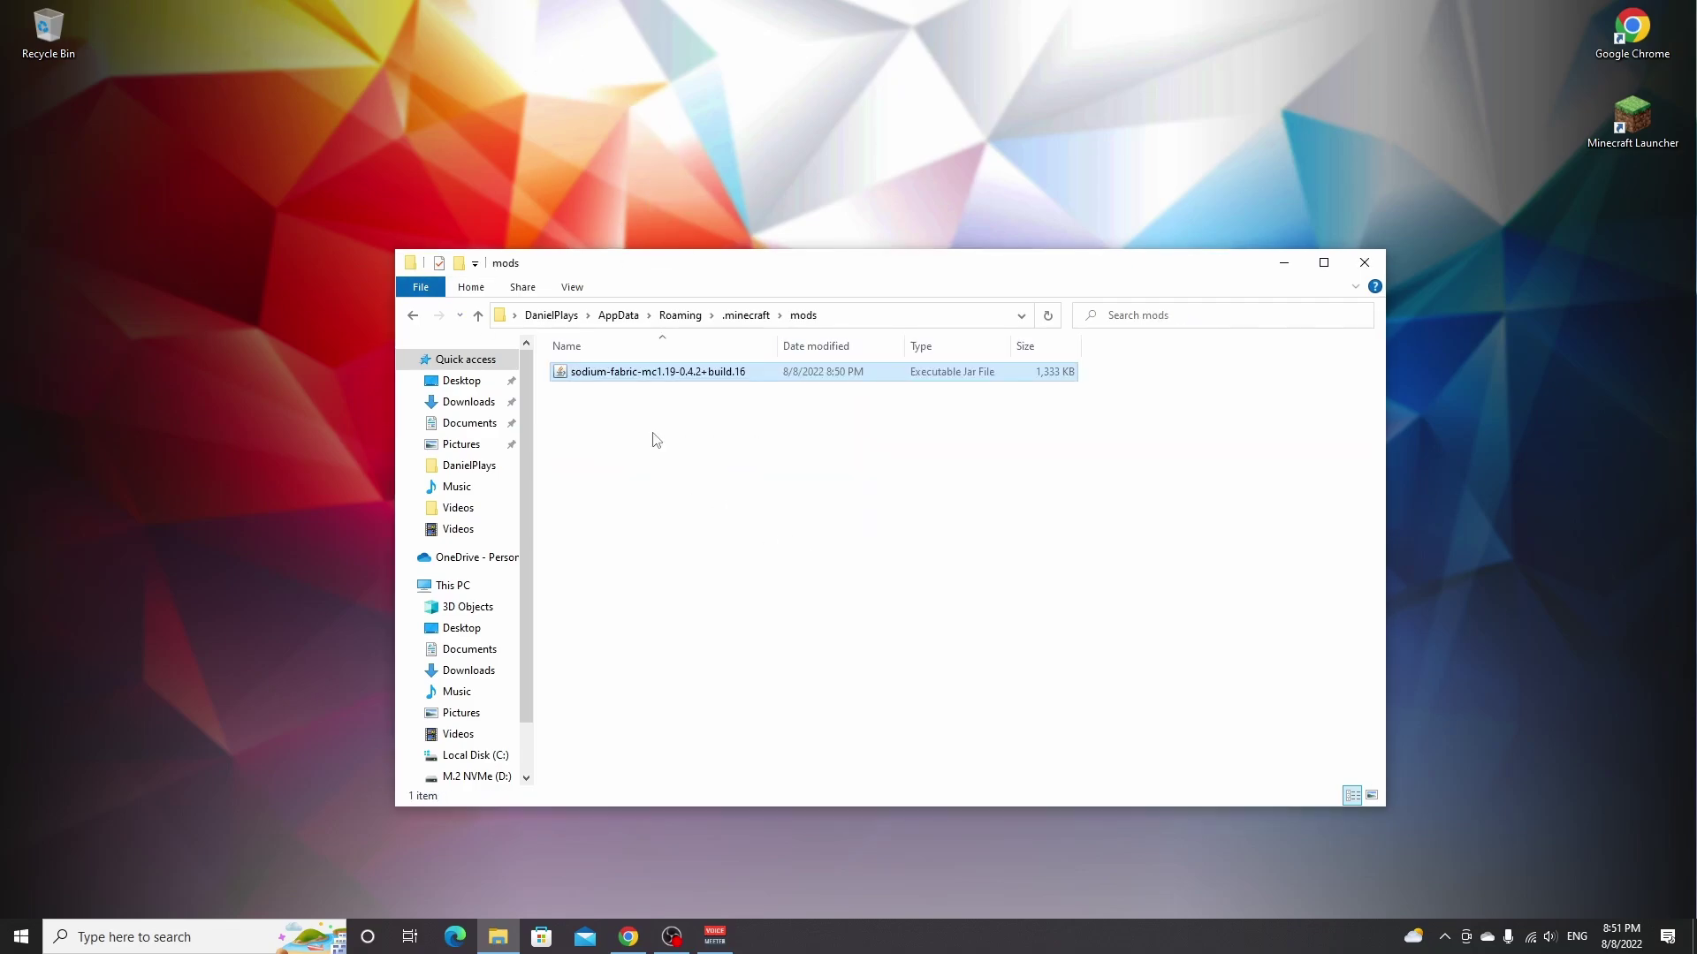
pyautogui.click(1358, 273)
# Start the fabric-loader-1.19.2 installation from the launcher, accepting the modified-installation warning
pyautogui.doubleClick(1630, 119)
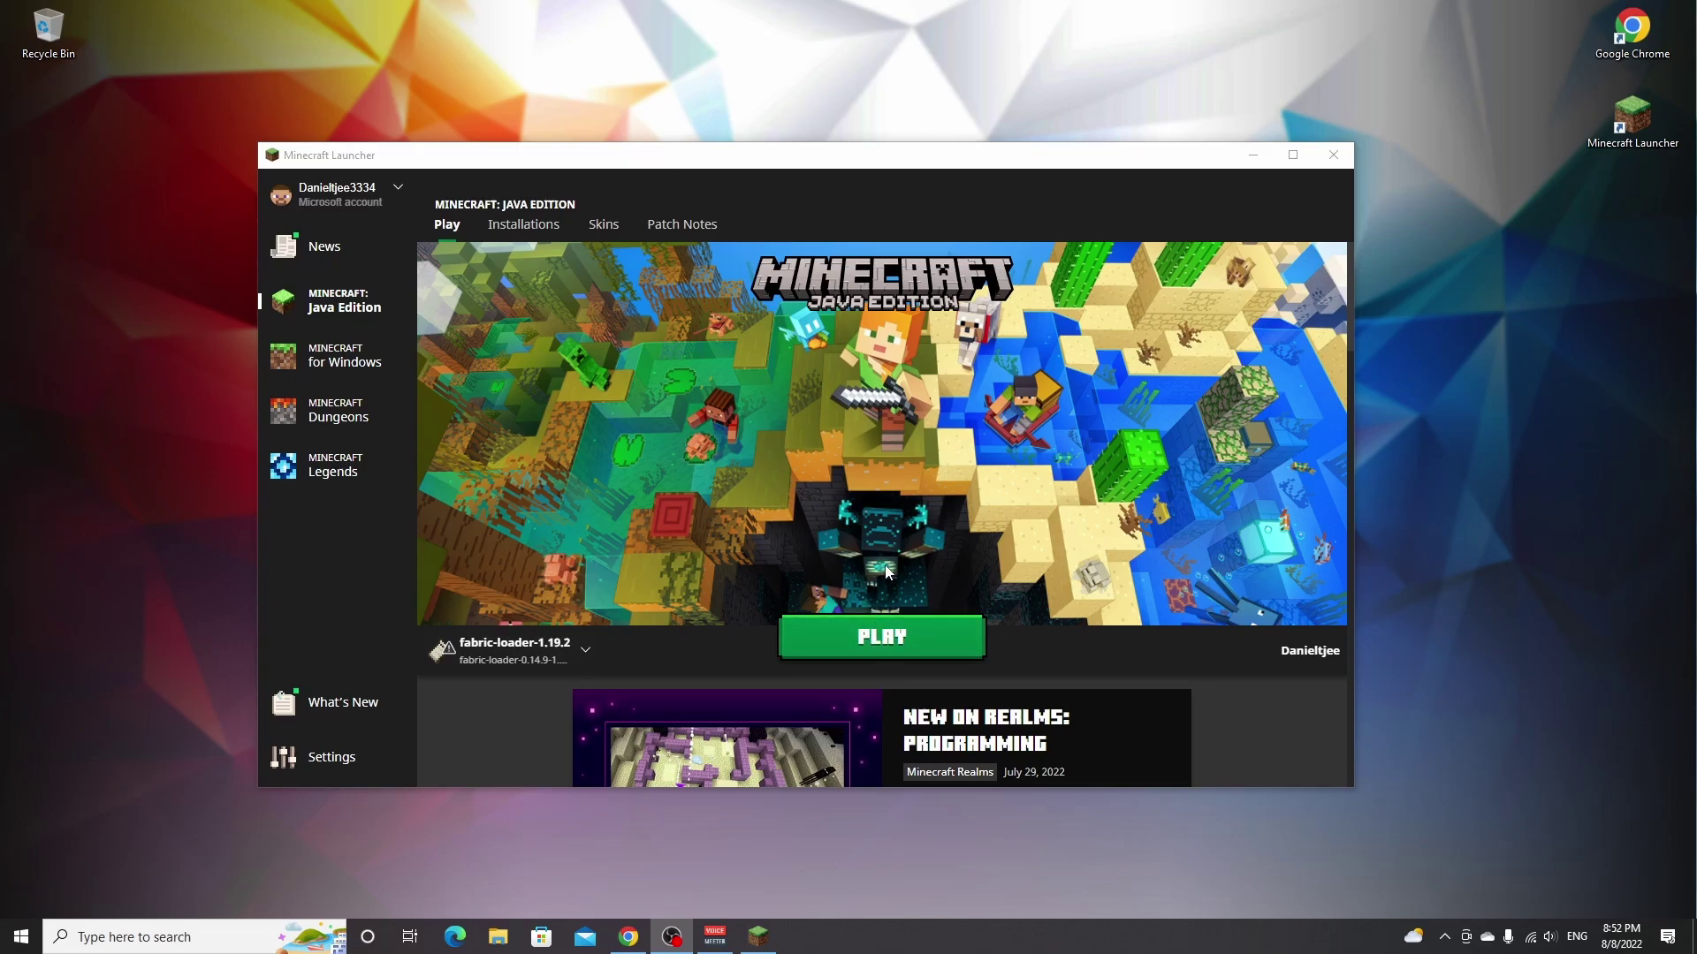
pyautogui.click(894, 638)
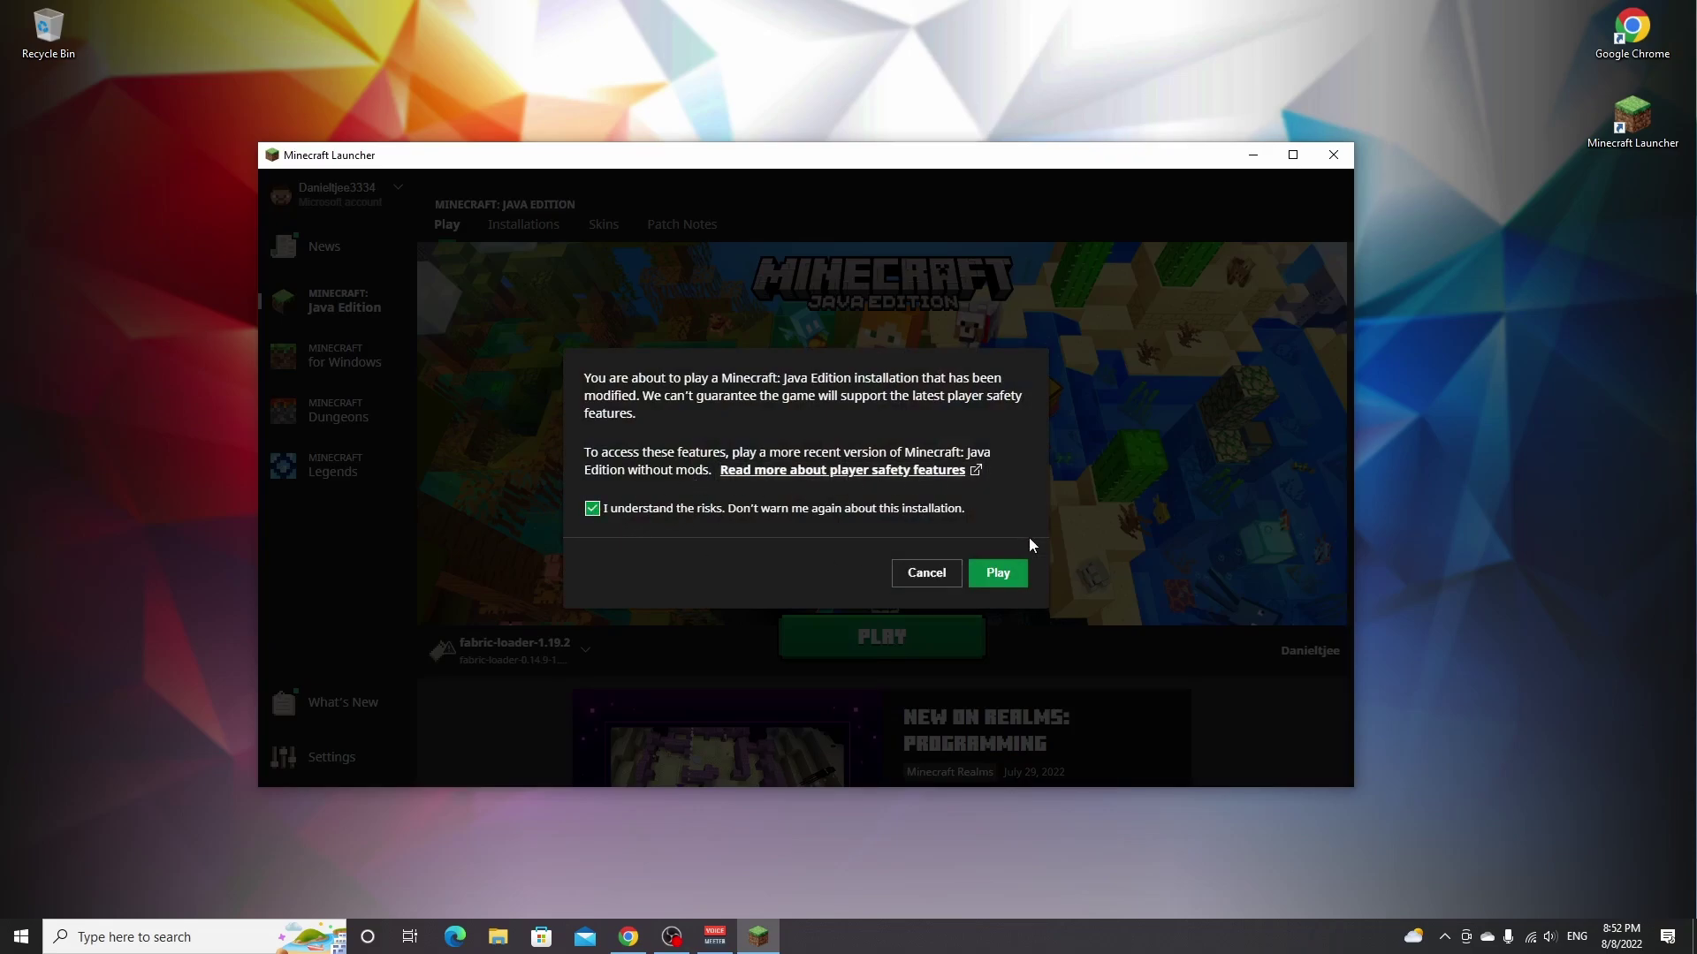
pyautogui.click(998, 574)
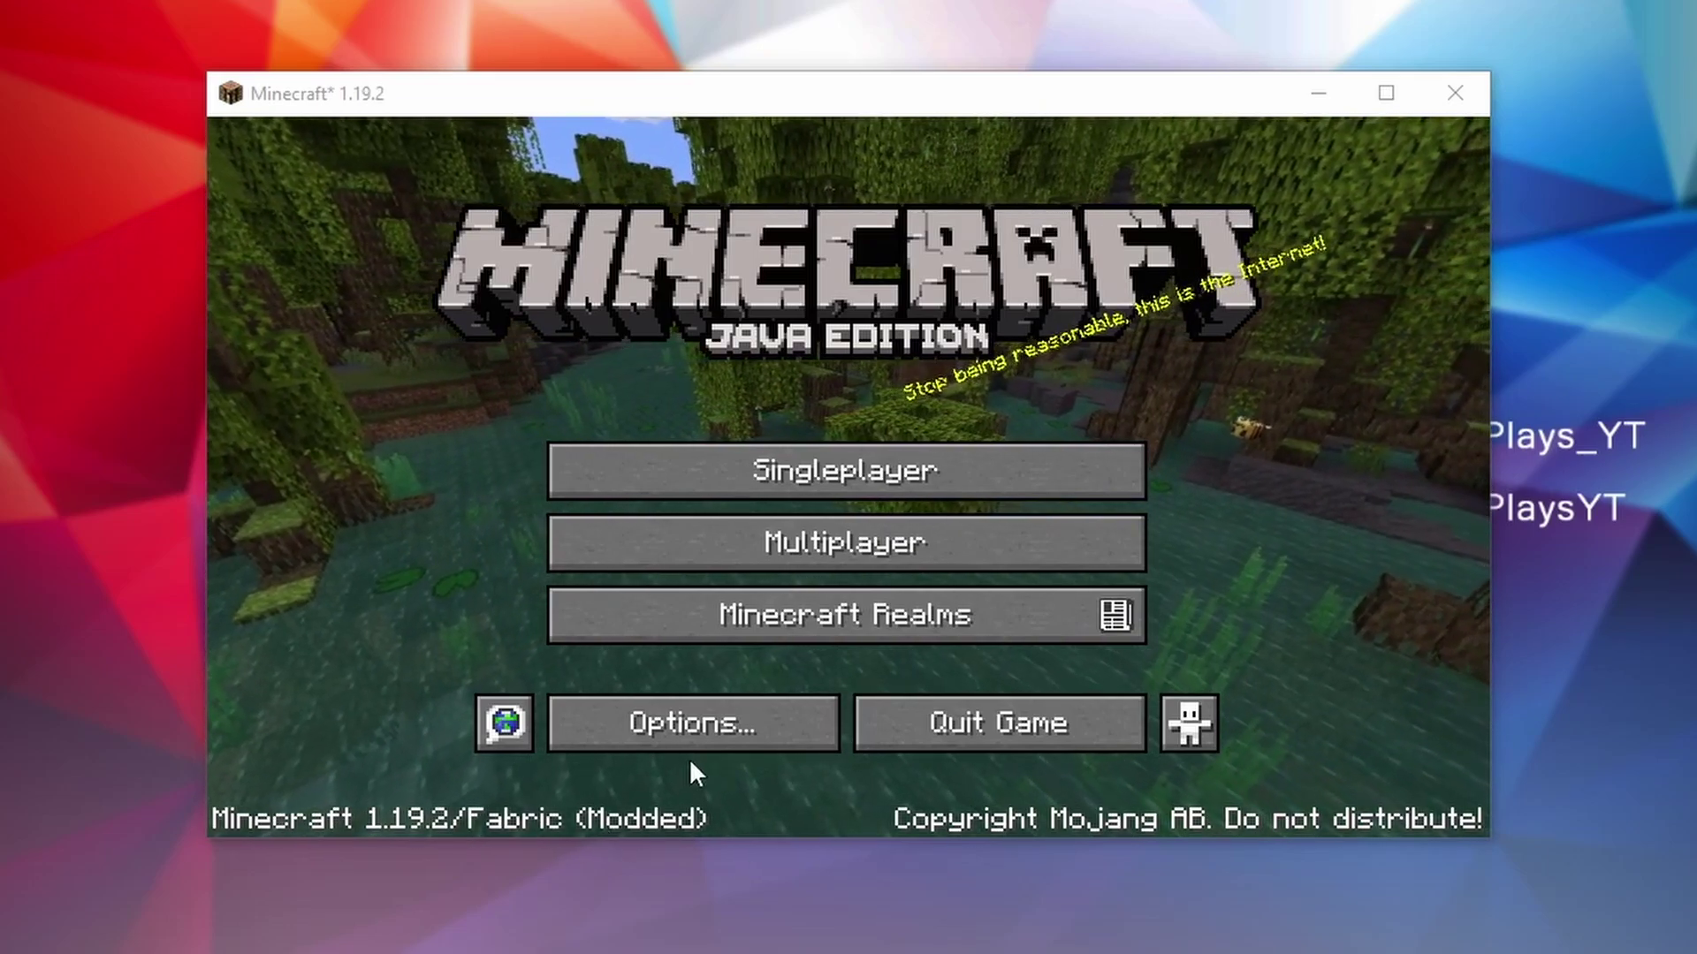
# Open Options > Video Settings and browse Sodium's General, Quality, Performance and Advanced pages
pyautogui.click(691, 733)
pyautogui.click(583, 458)
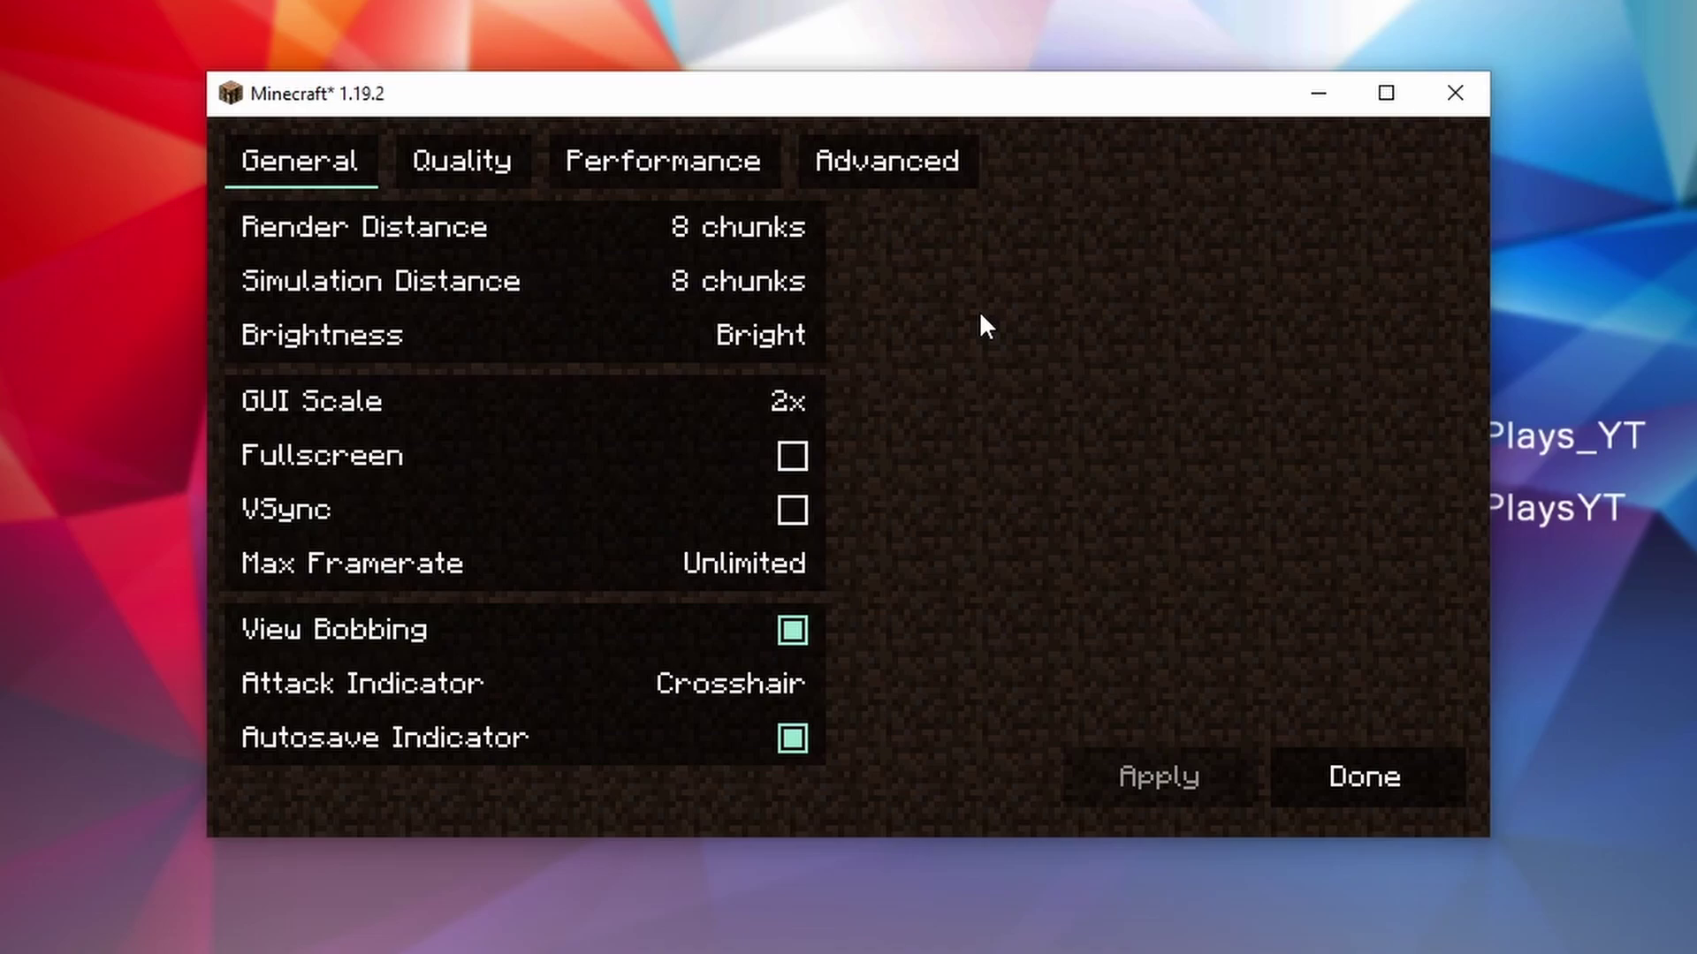
pyautogui.click(529, 172)
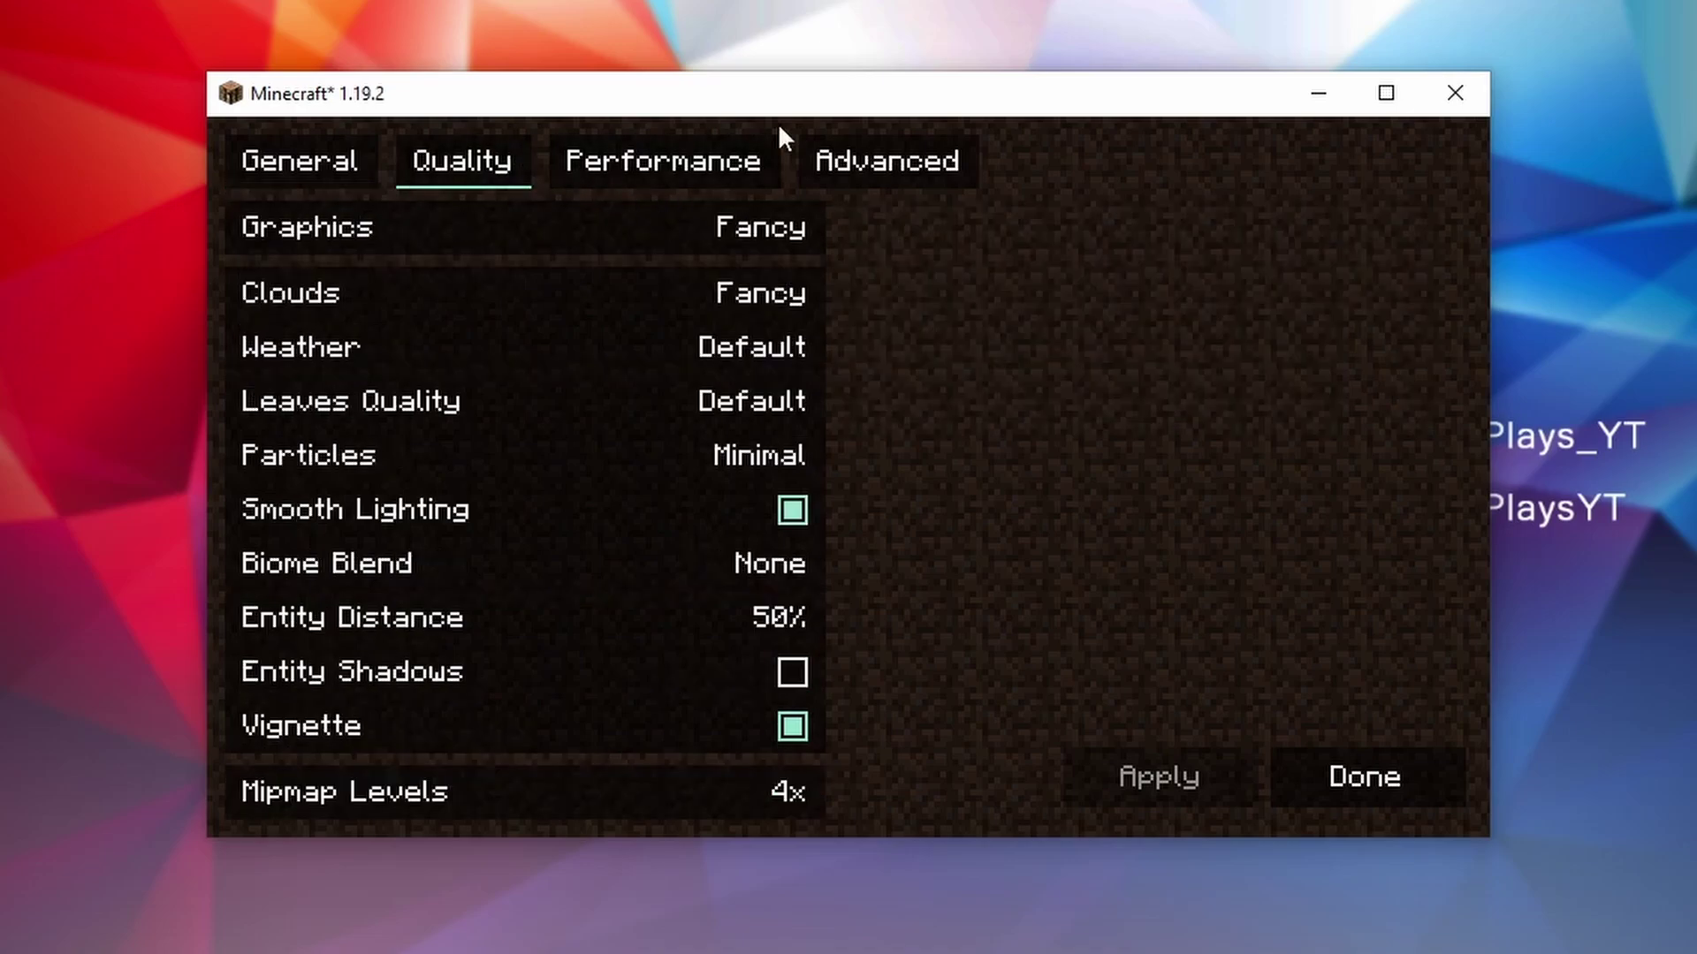
pyautogui.click(645, 159)
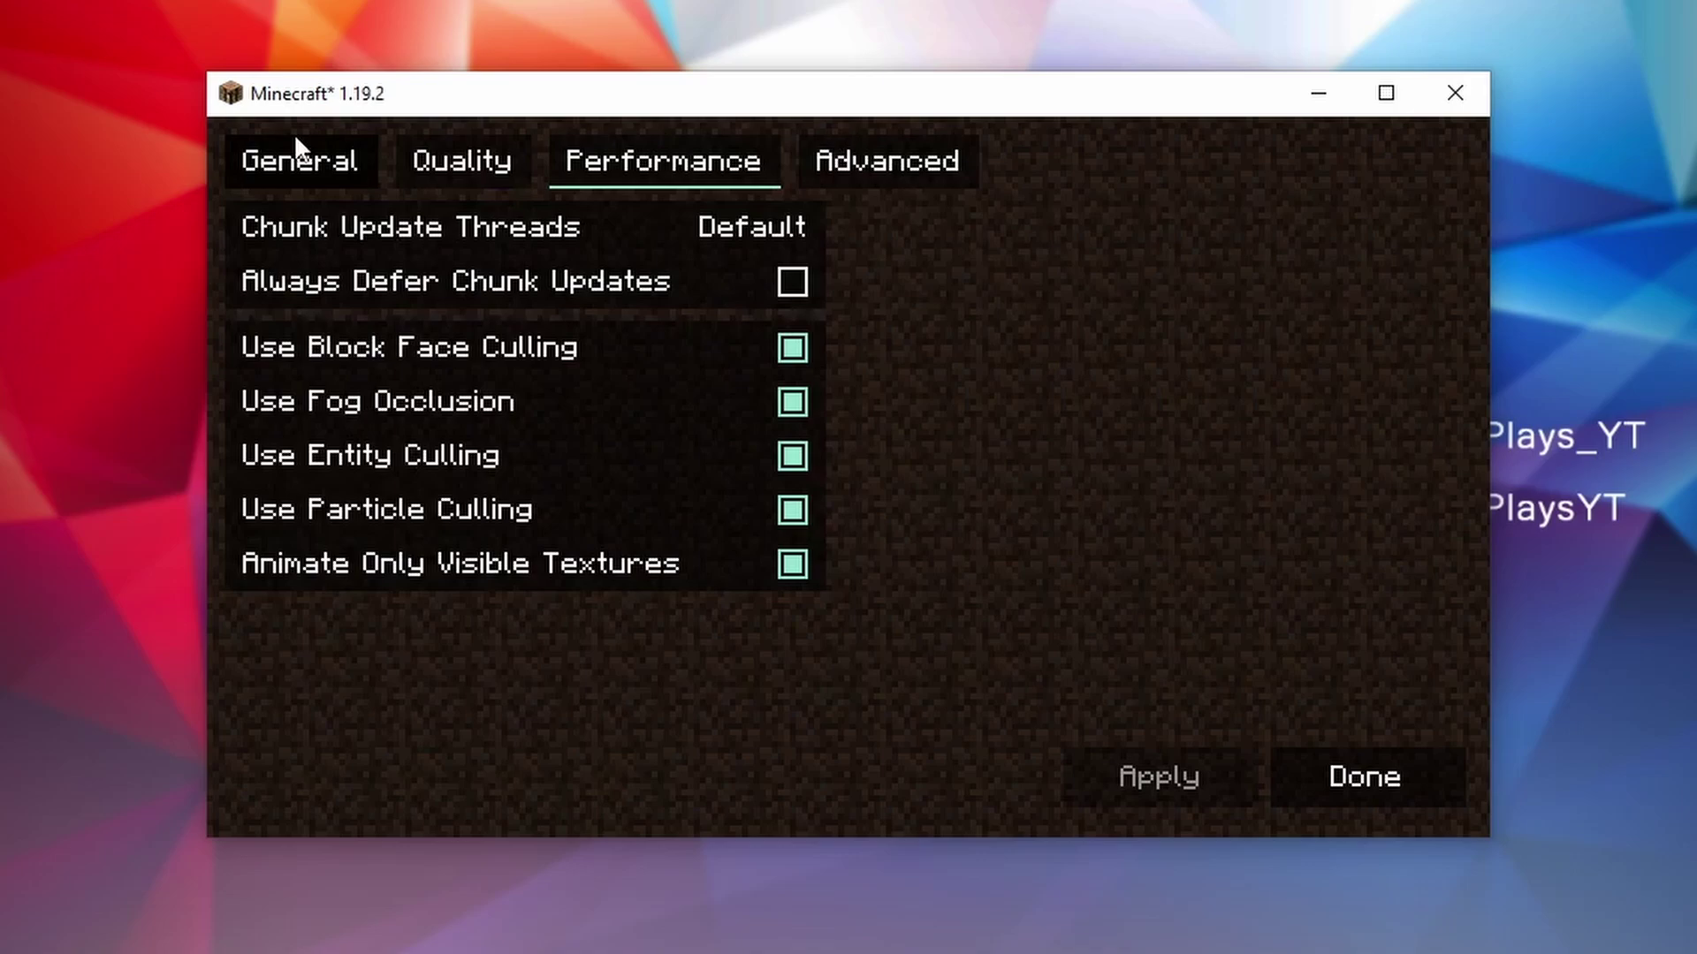
pyautogui.click(296, 154)
pyautogui.moveTo(609, 244)
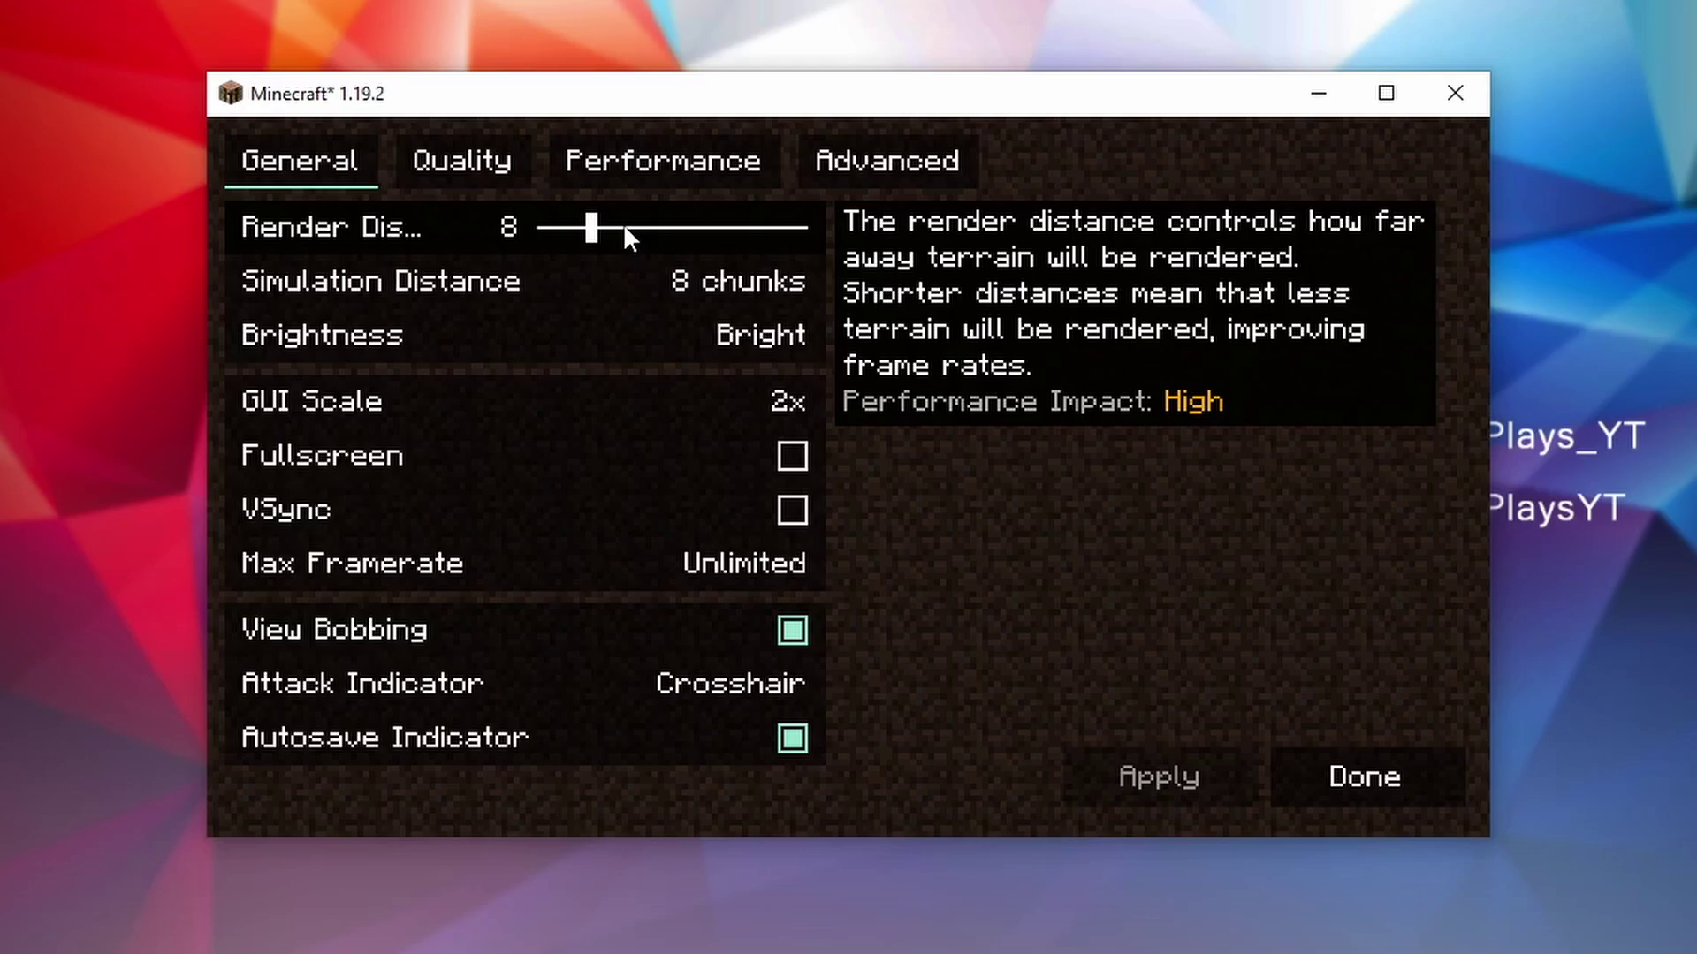
pyautogui.click(887, 160)
pyautogui.click(618, 163)
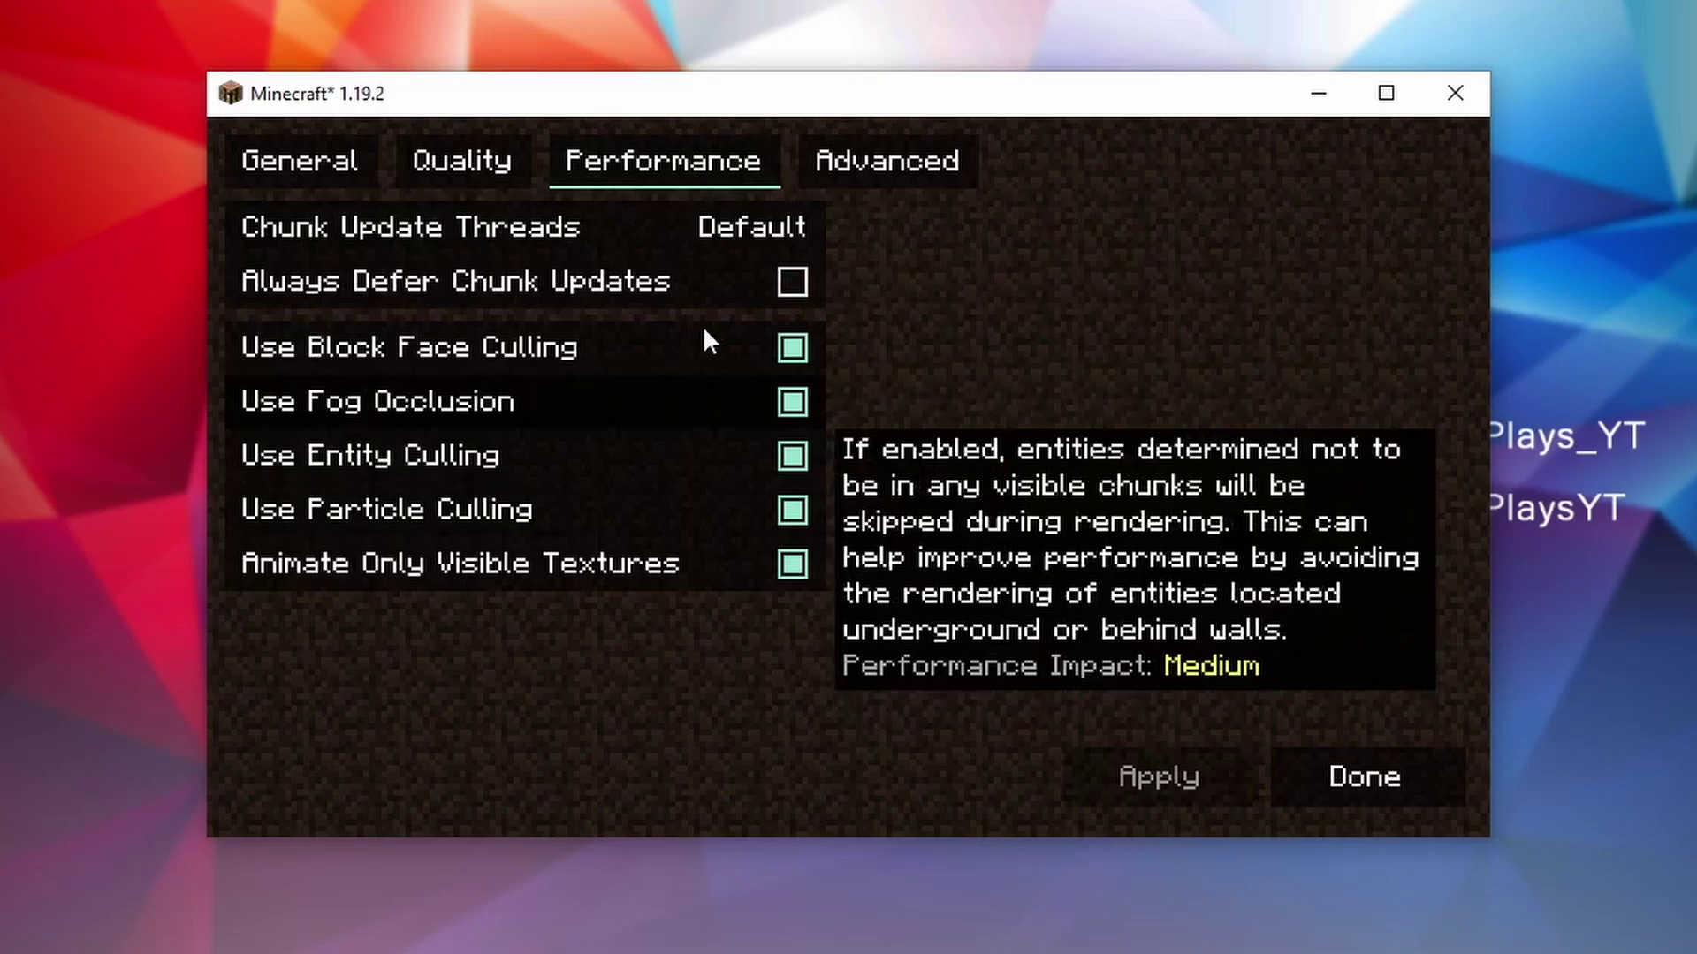
pyautogui.click(878, 183)
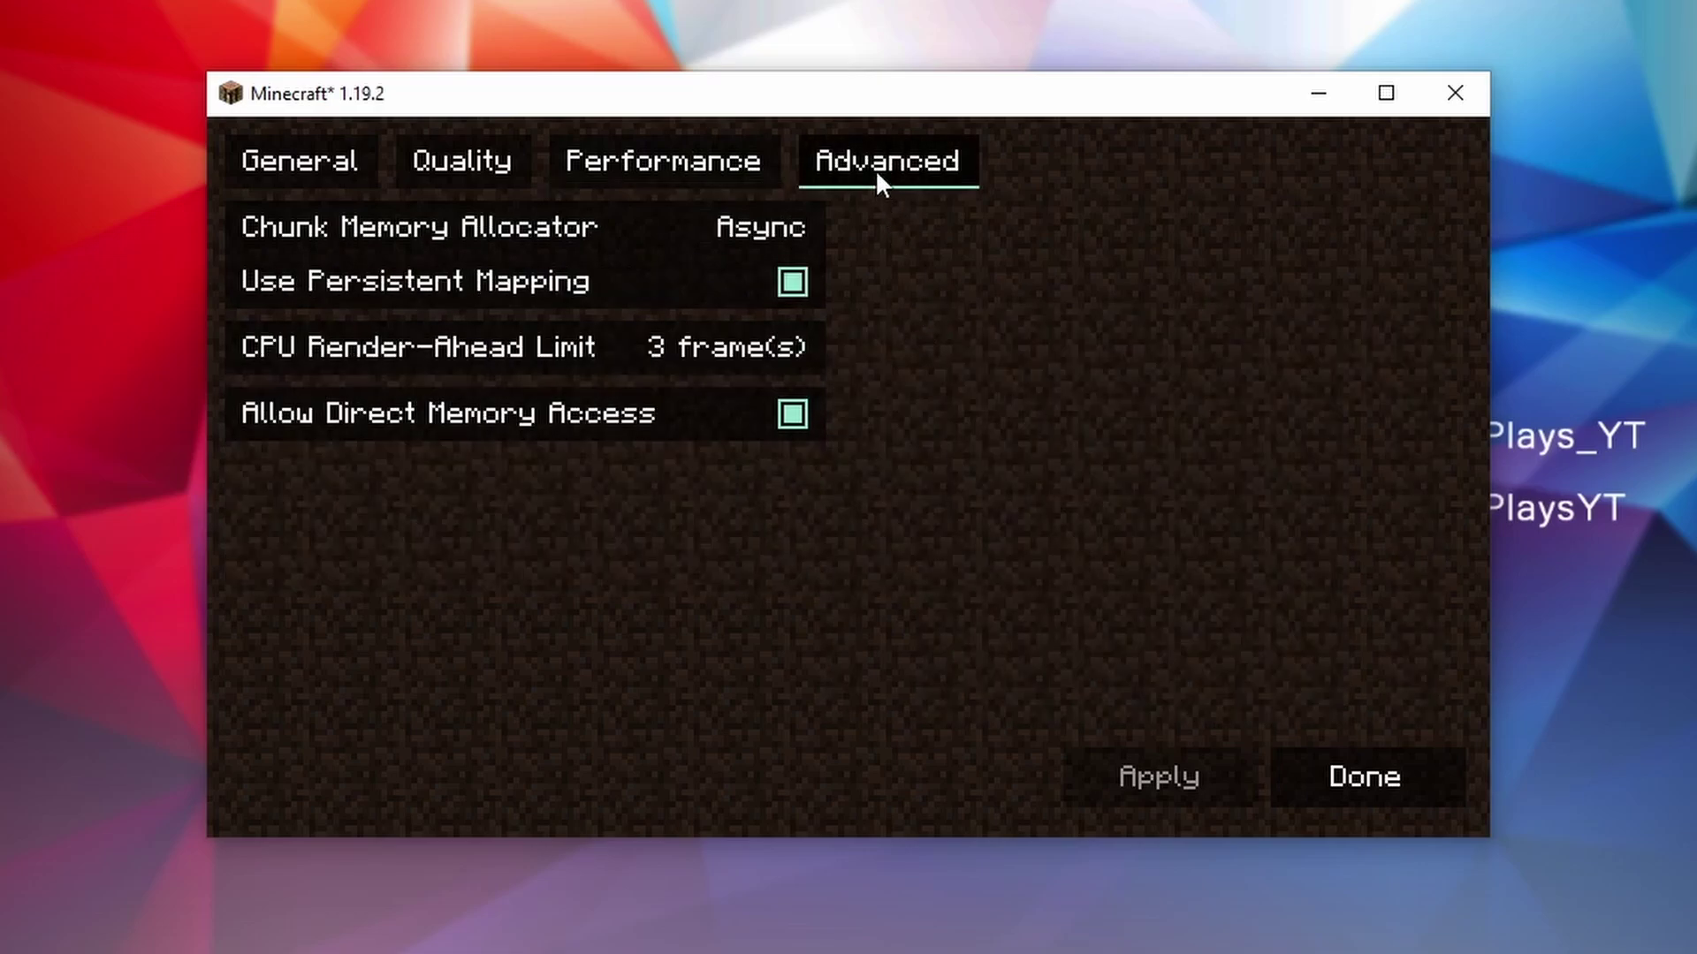